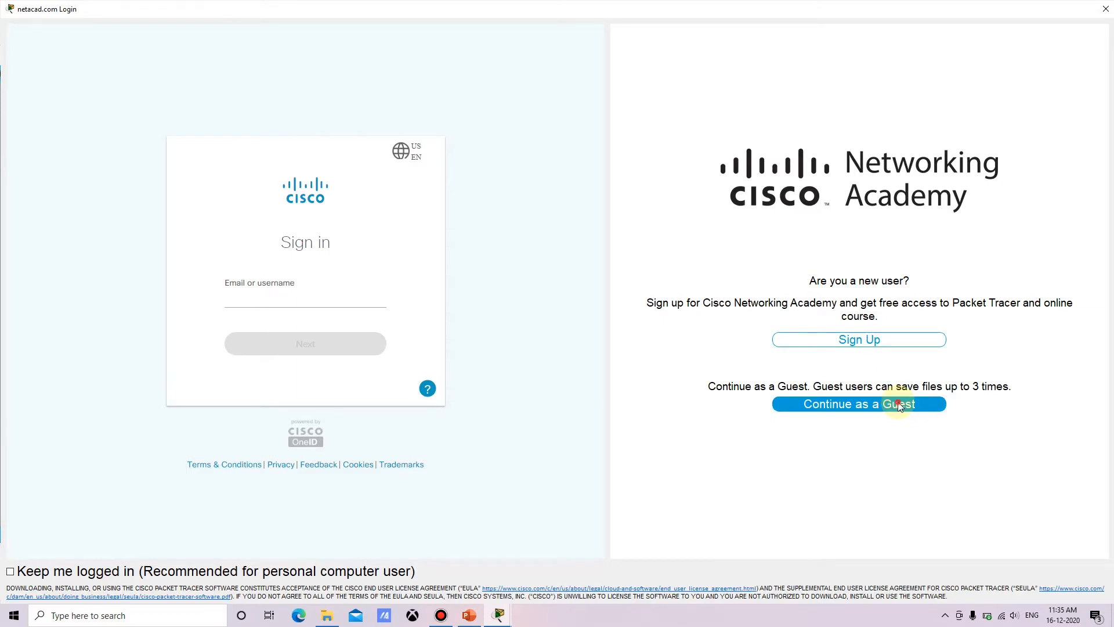
Step: Continue into Packet Tracer as a guest, closing the Networking Academy page that opens, and confirm the guest login
click(898, 405)
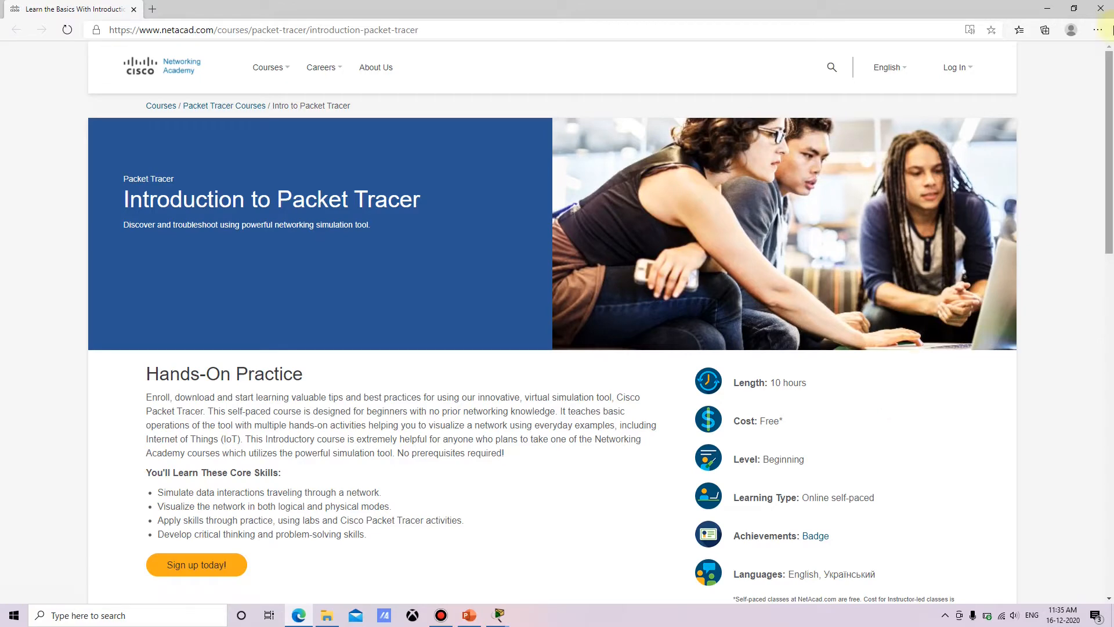
click(1101, 8)
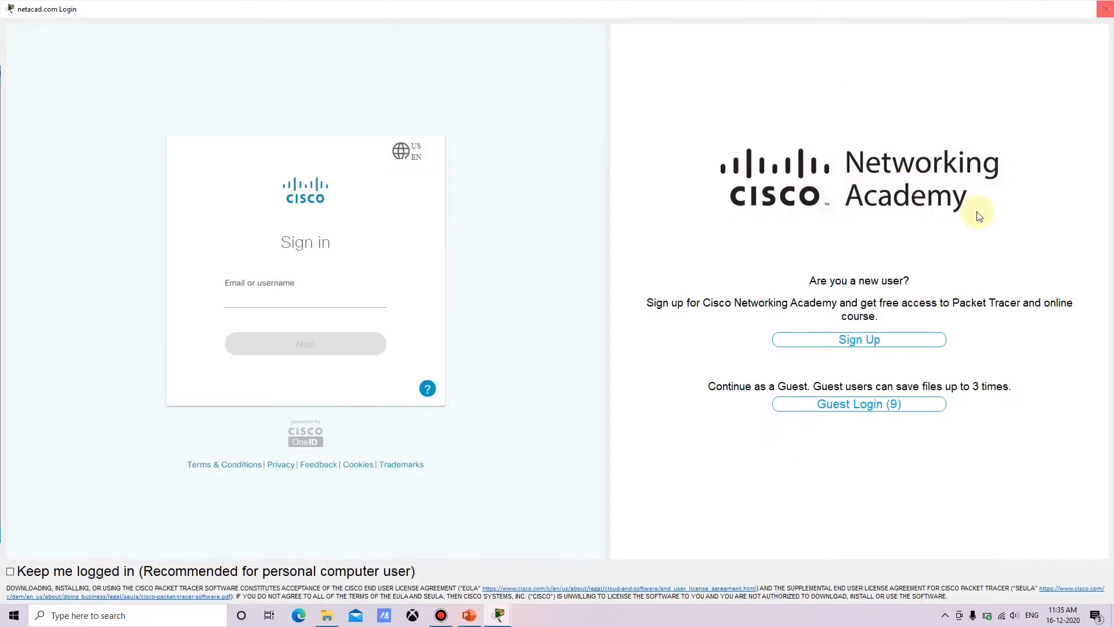
click(857, 406)
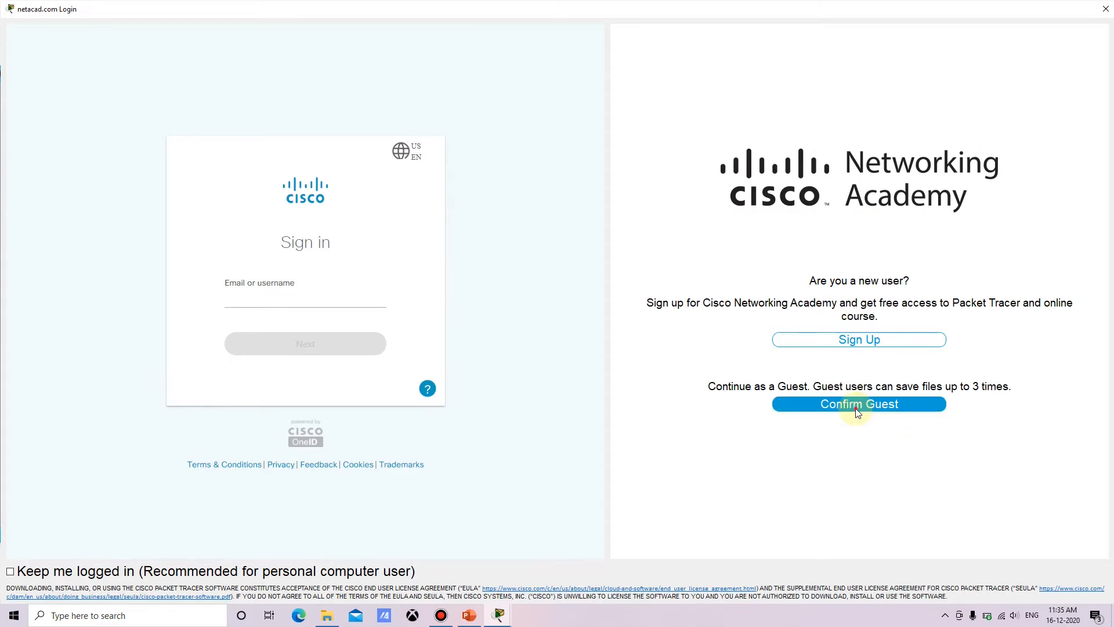
click(855, 407)
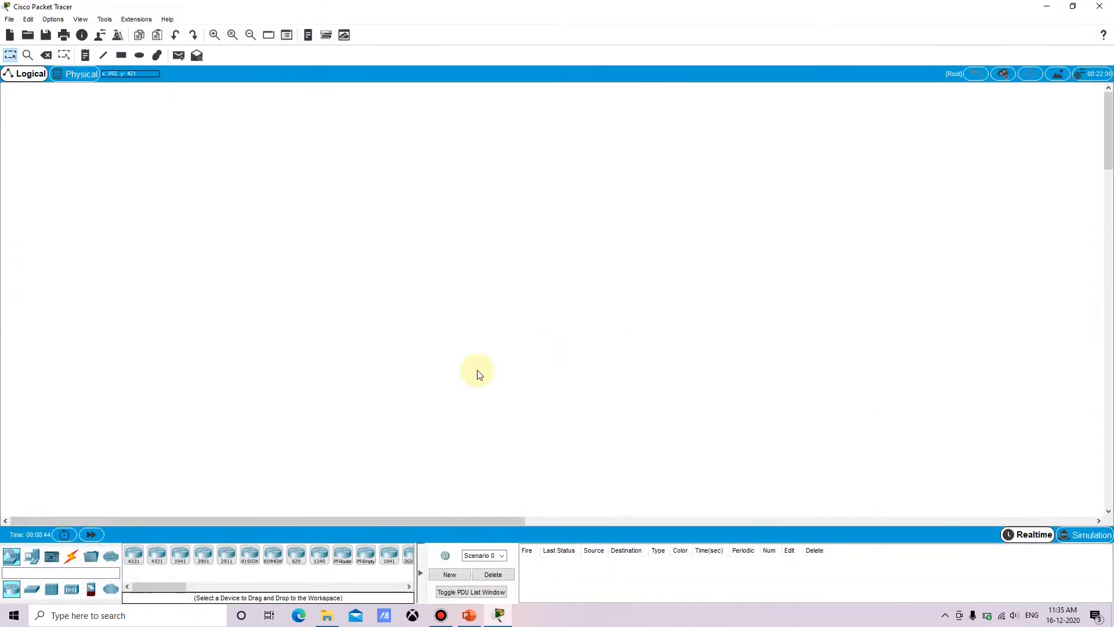
Step: Place two 2911 routers in the upper workspace, one on each side, collapsing the PDU list to reveal all router models
click(421, 573)
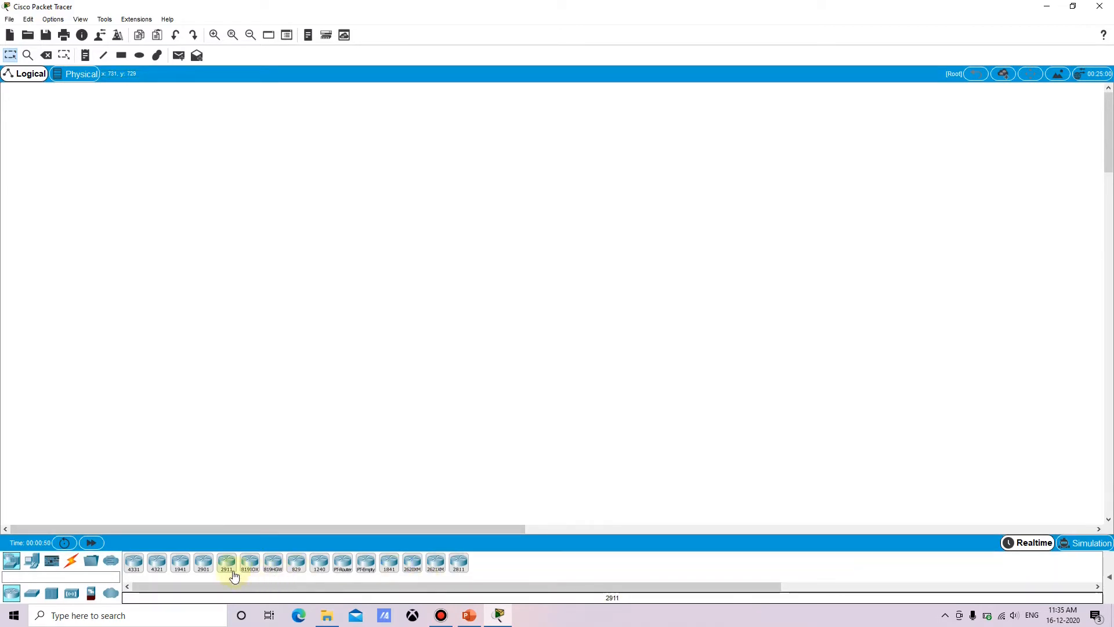
drag(227, 566, 266, 162)
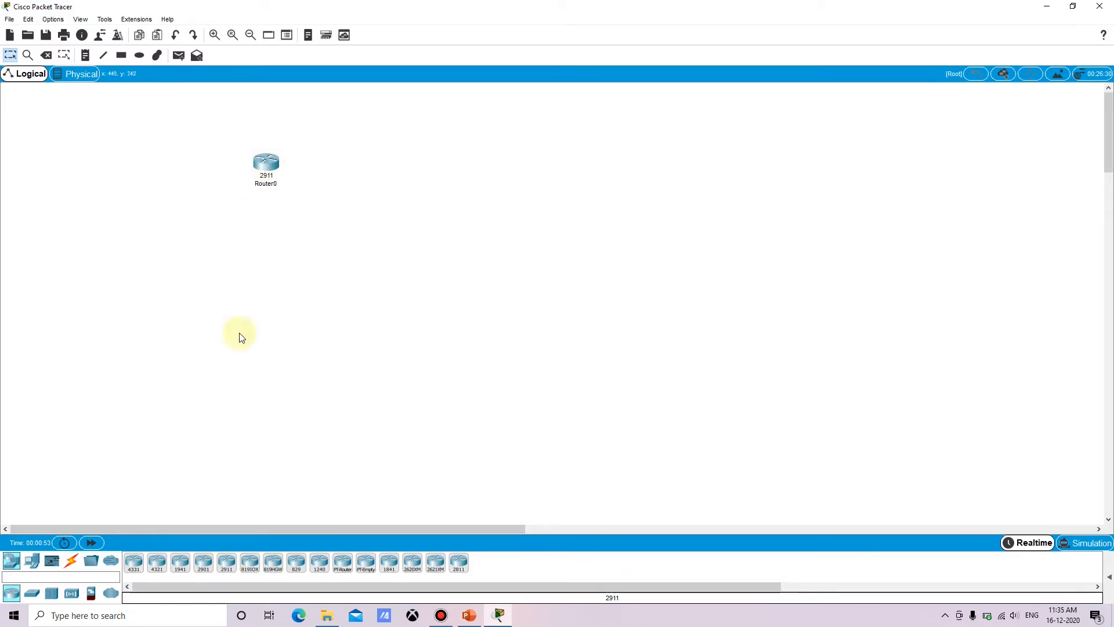
click(226, 562)
click(846, 153)
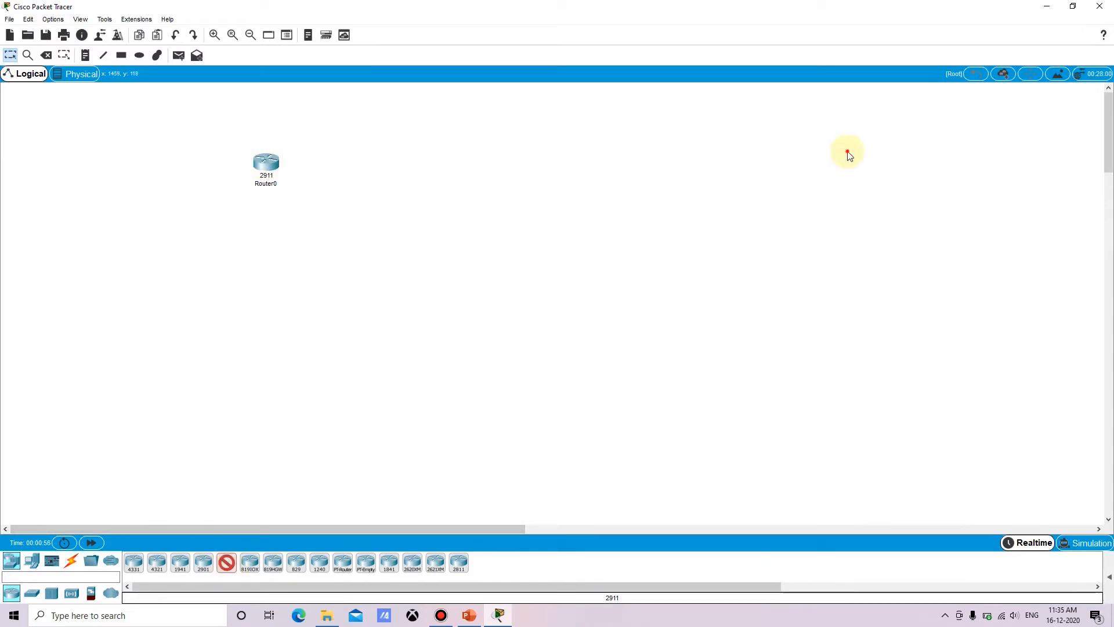
Step: Place two 2960 switches, one below Router0 and one below Router1
click(33, 593)
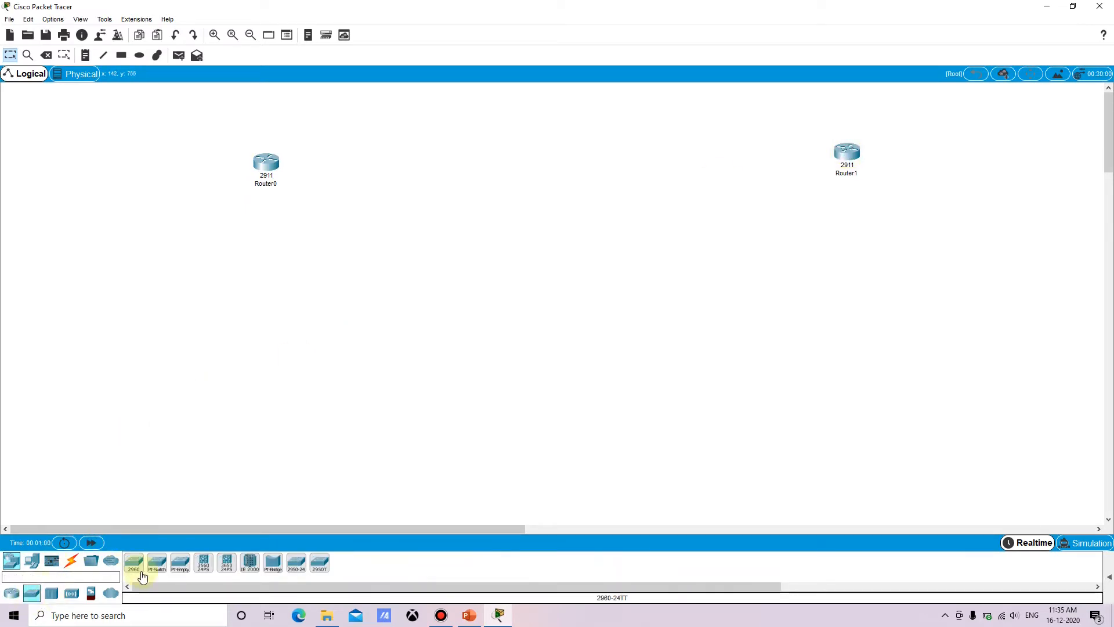
click(134, 562)
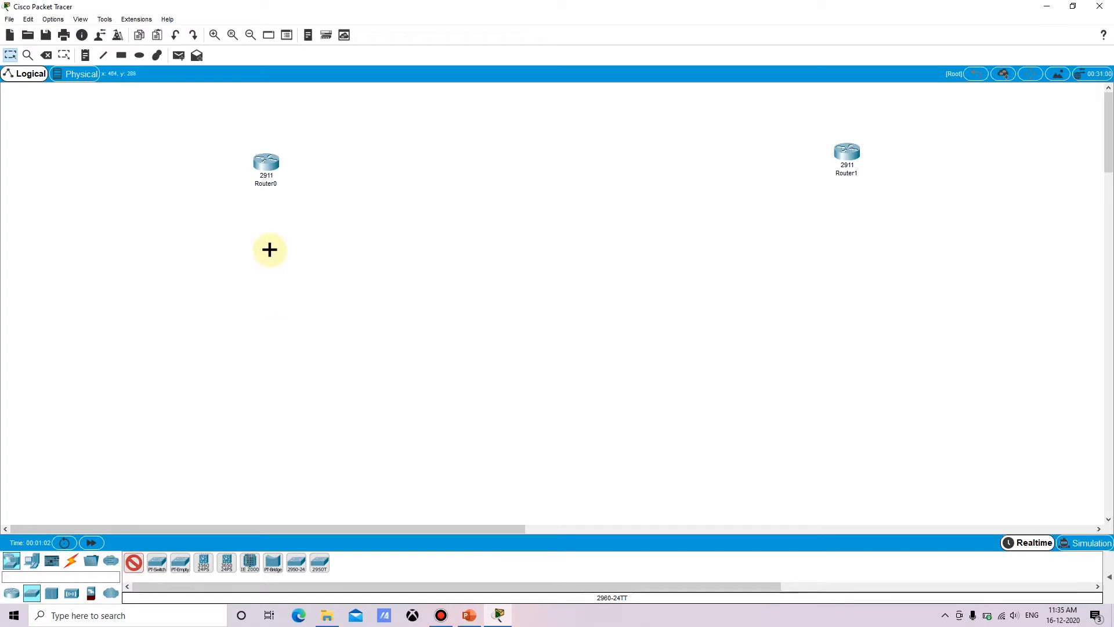
click(269, 250)
click(135, 561)
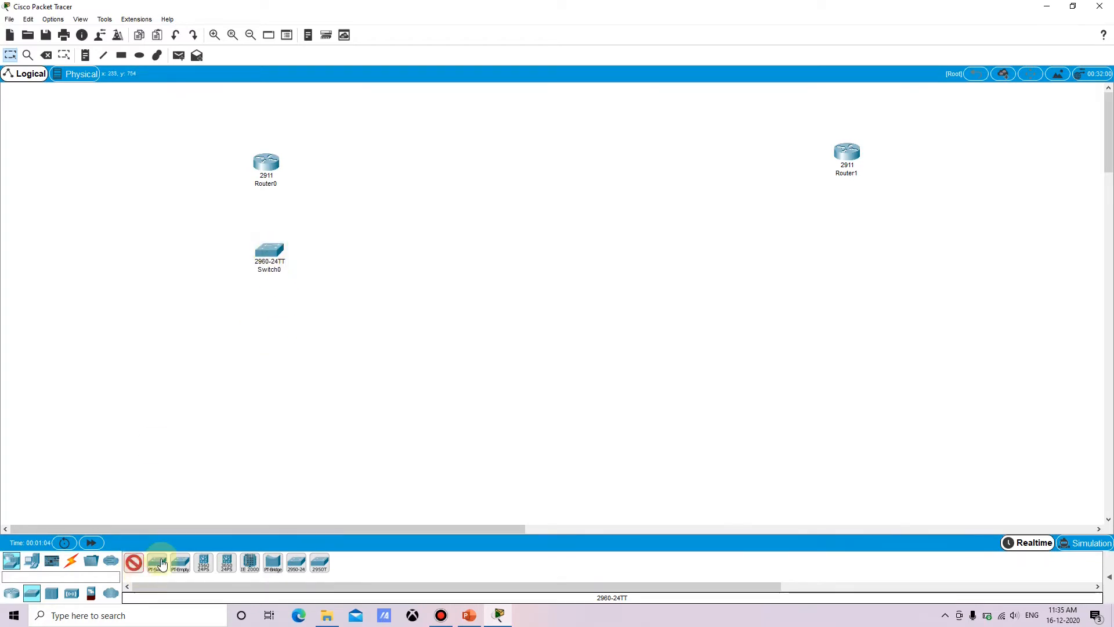
click(855, 241)
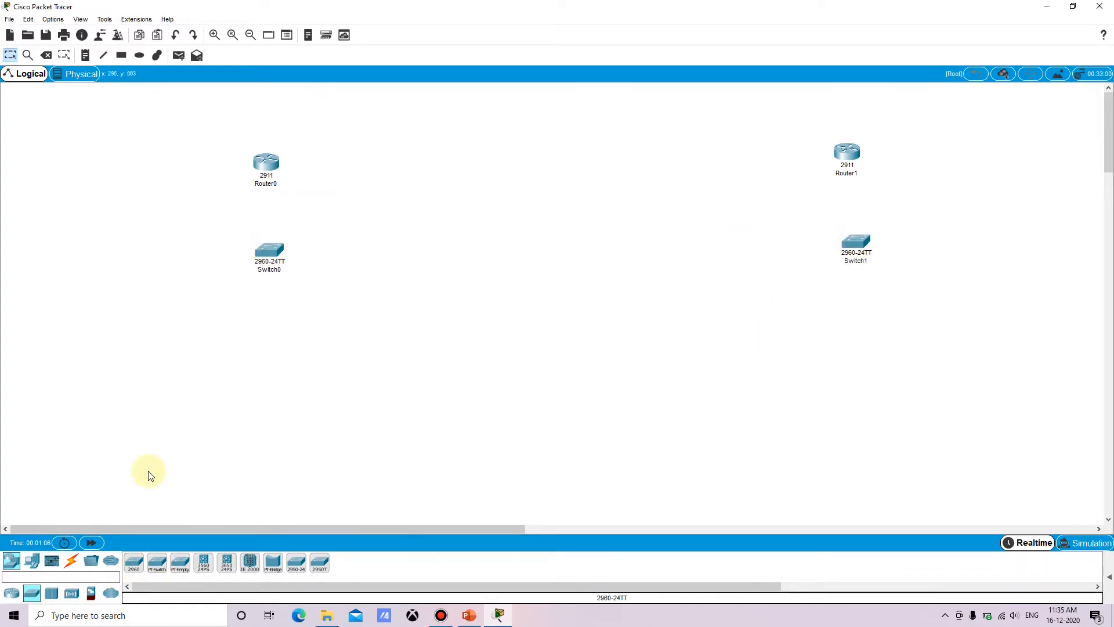
Step: Add four laptops, two below Switch0 and two below Switch1
click(33, 560)
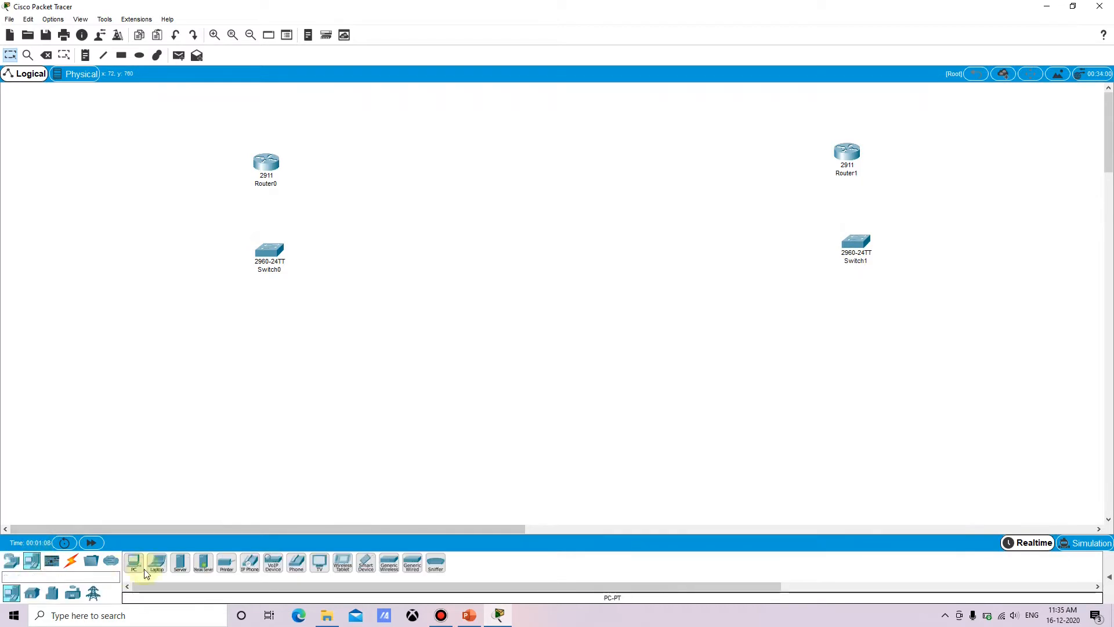
click(157, 561)
click(216, 369)
click(157, 562)
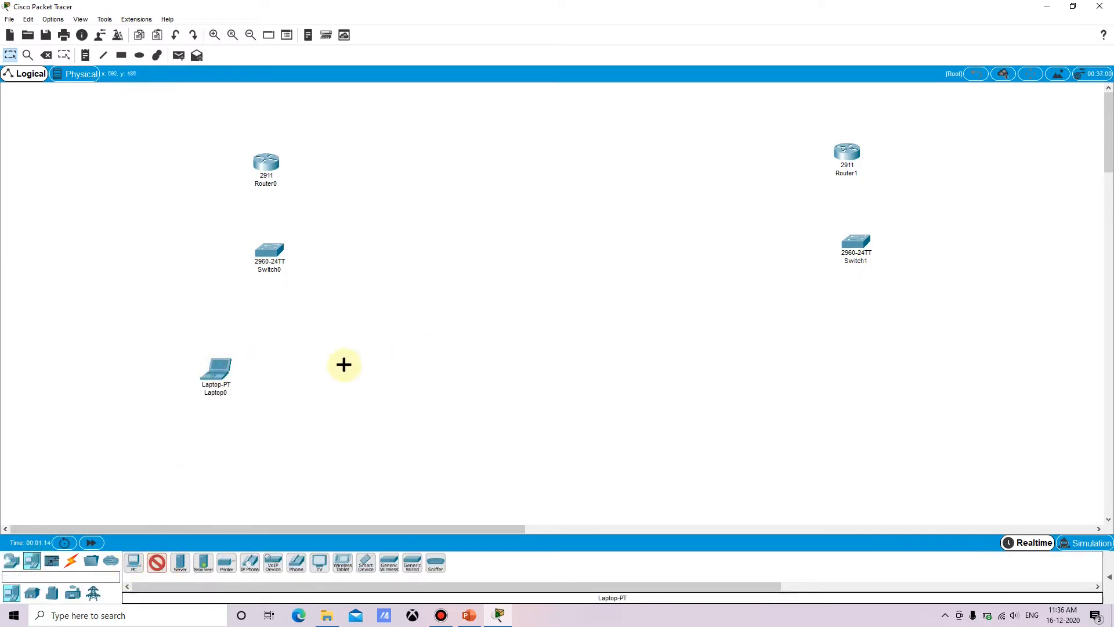
click(343, 366)
click(157, 561)
click(776, 351)
click(156, 562)
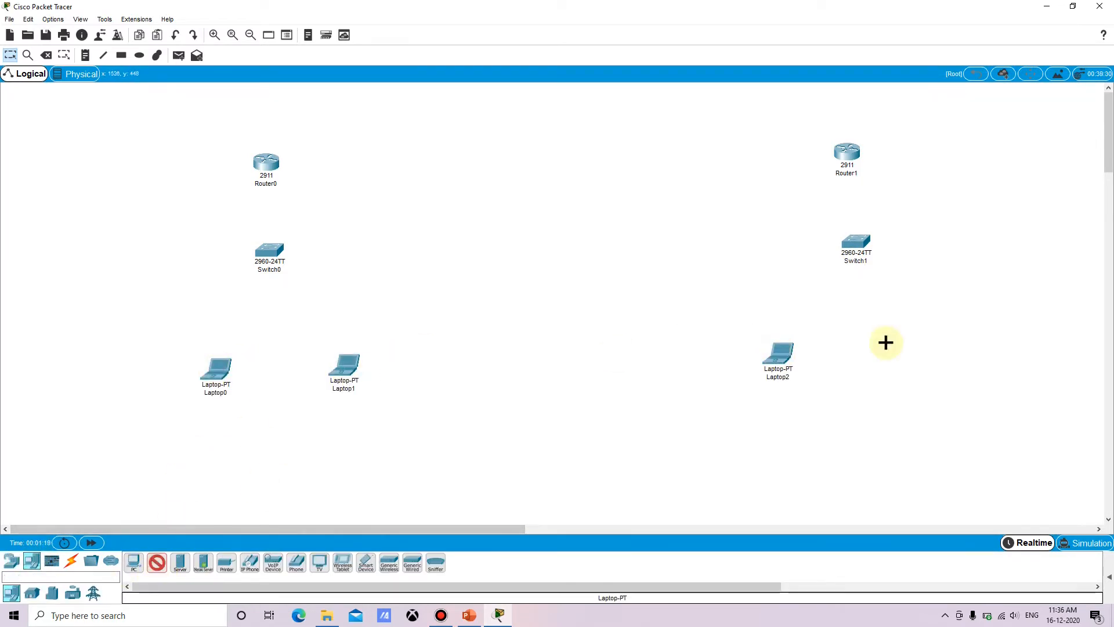
click(937, 353)
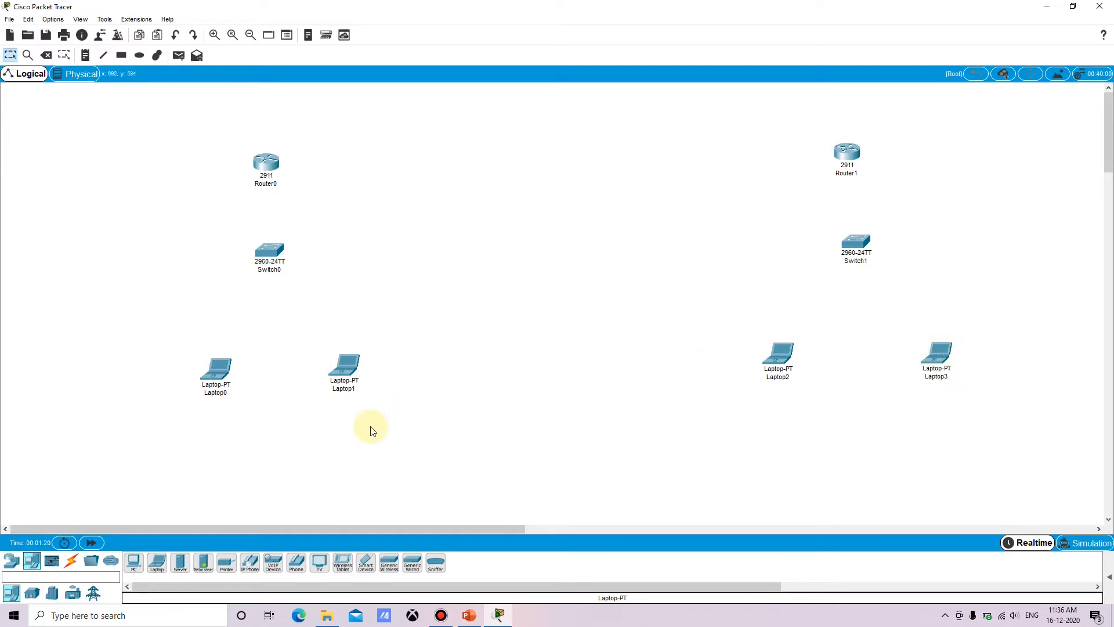
Step: Connect Router0 to Router1 using the automatically chosen connection type
click(71, 560)
click(134, 562)
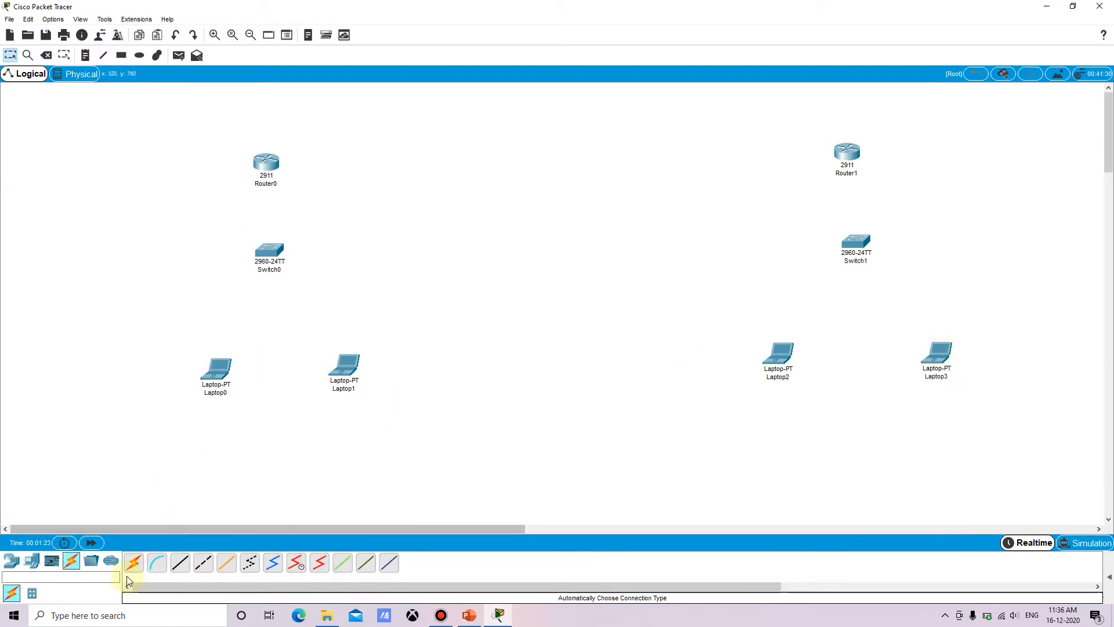
click(266, 163)
click(846, 152)
Step: Connect Switch0 to Router0, and Laptop0 and Laptop1 to Switch0, with automatically chosen connections
click(266, 162)
click(268, 250)
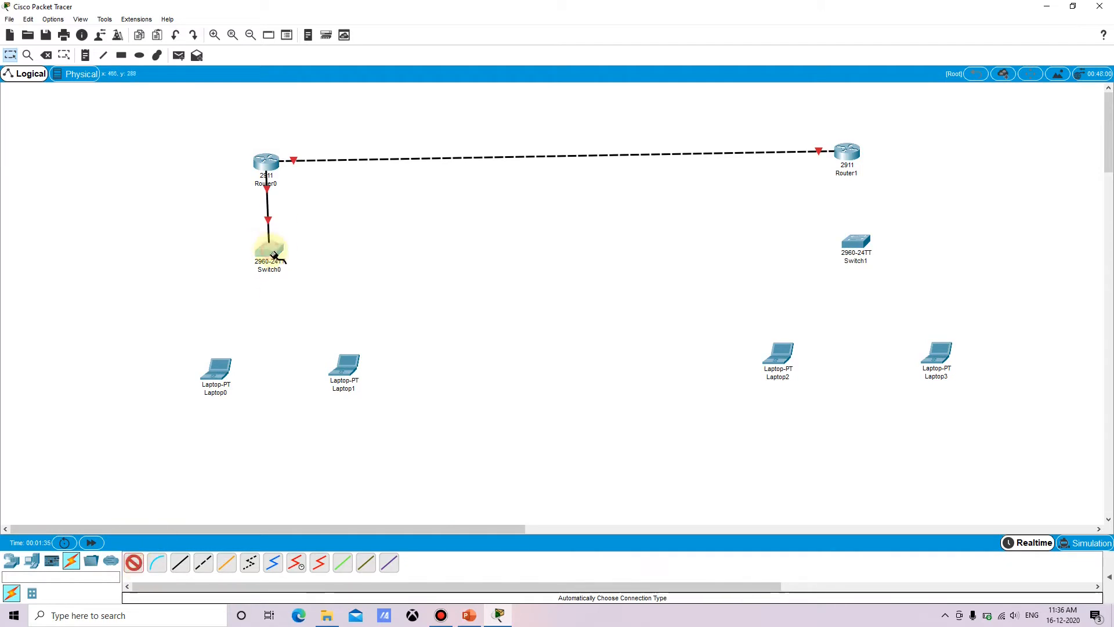
click(216, 369)
click(272, 248)
click(343, 366)
click(271, 249)
Step: Connect Switch1 to Router1, and Laptop2 and Laptop3 to Switch1, with automatically chosen connections
click(134, 562)
click(847, 152)
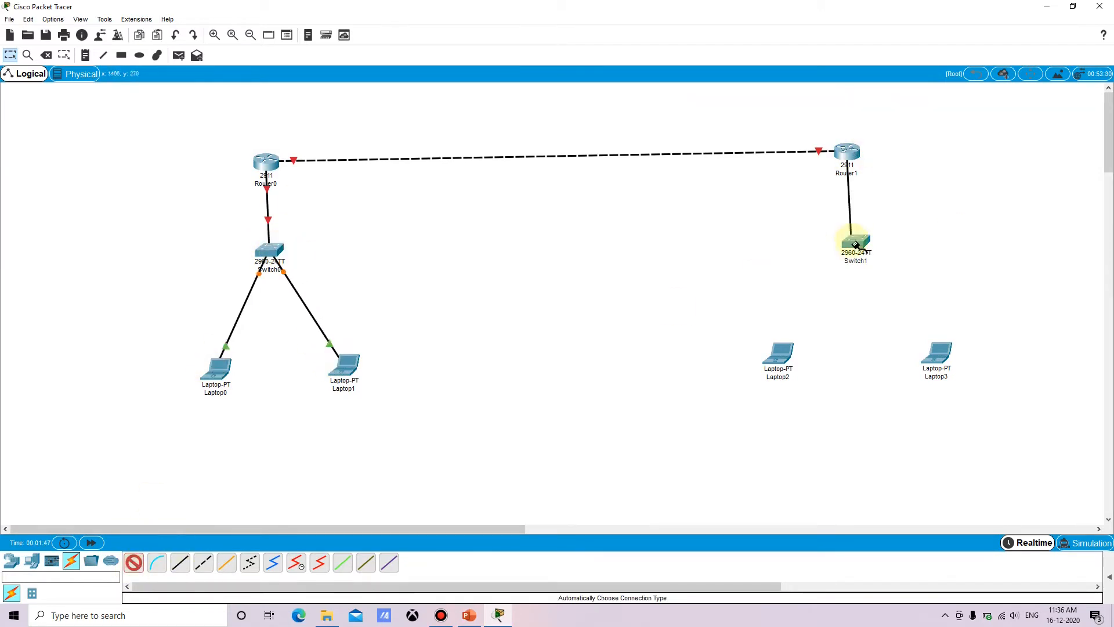
click(855, 242)
click(134, 562)
click(778, 352)
click(855, 241)
click(133, 562)
click(868, 244)
click(935, 353)
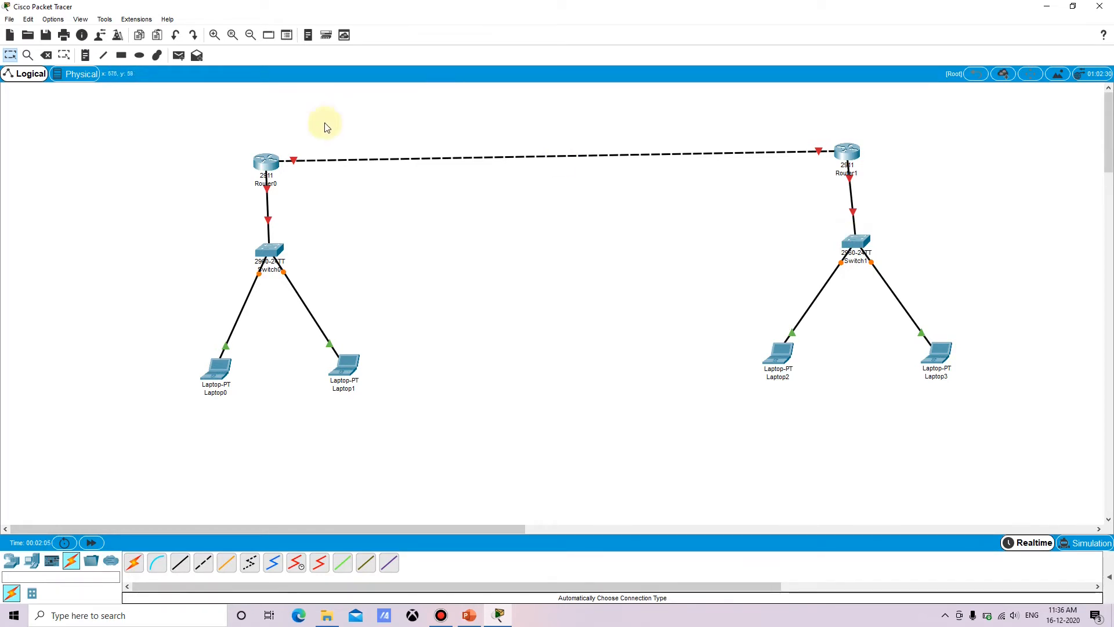
Step: Open the command line interface of Router0
click(268, 161)
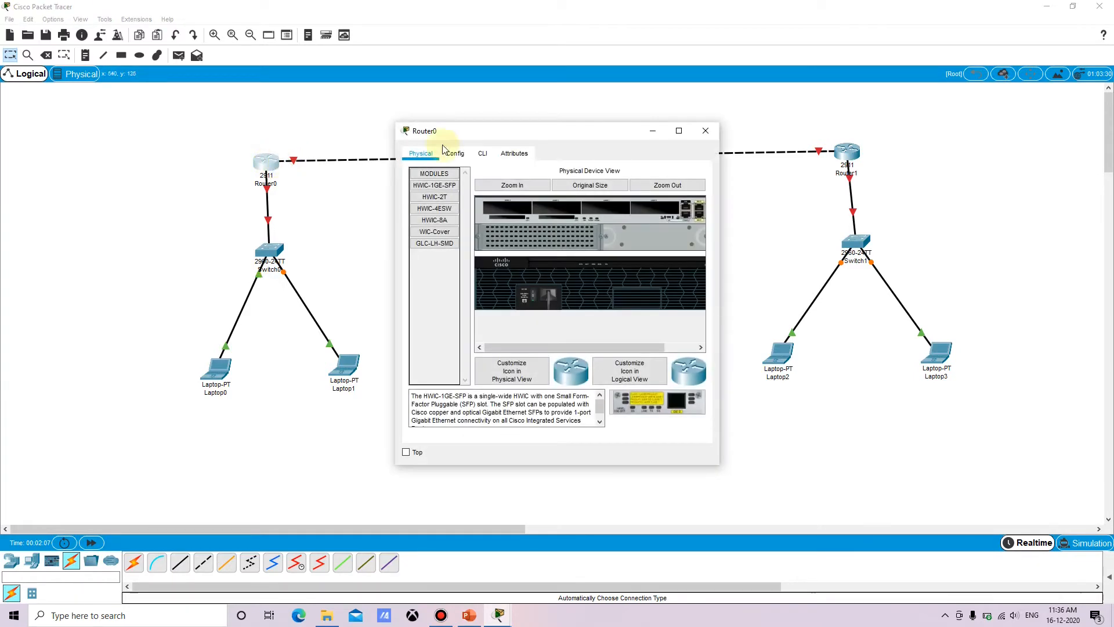
click(490, 155)
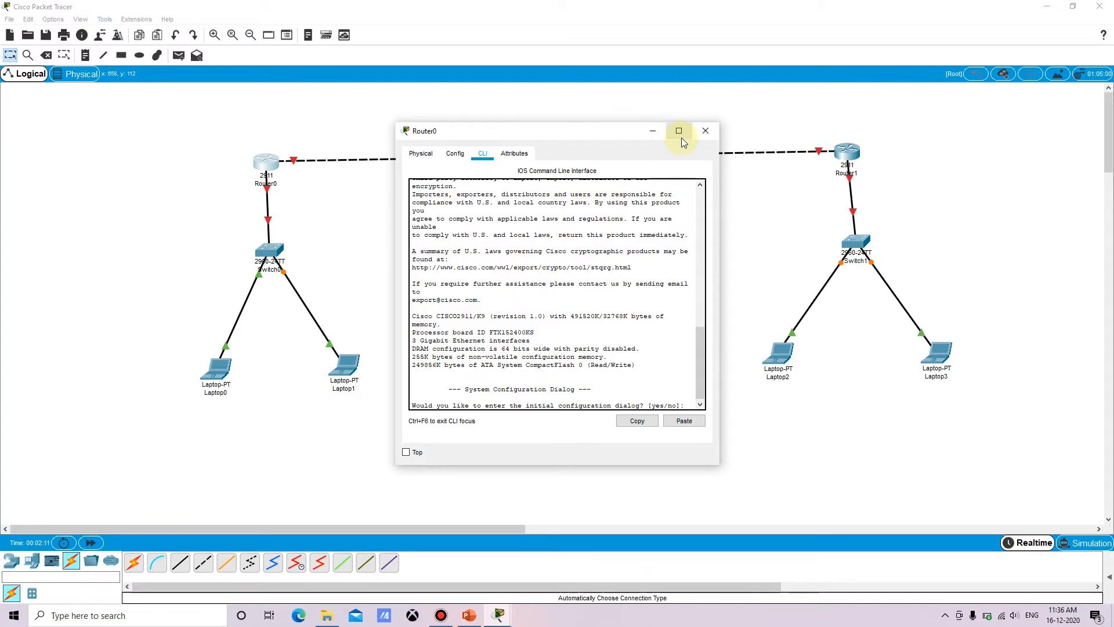
click(652, 131)
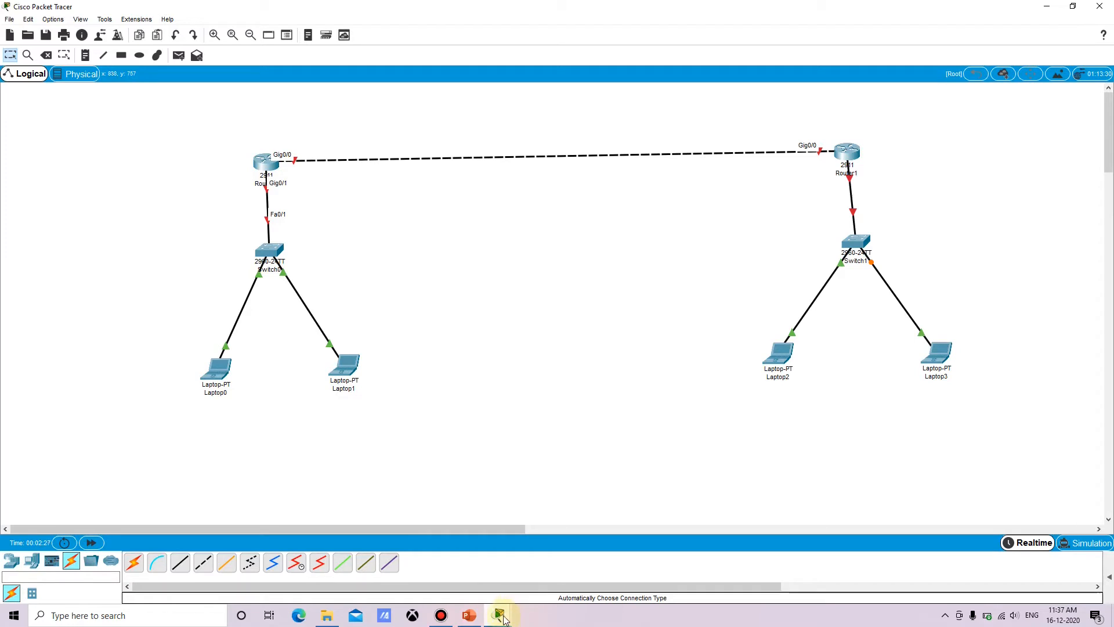
click(452, 620)
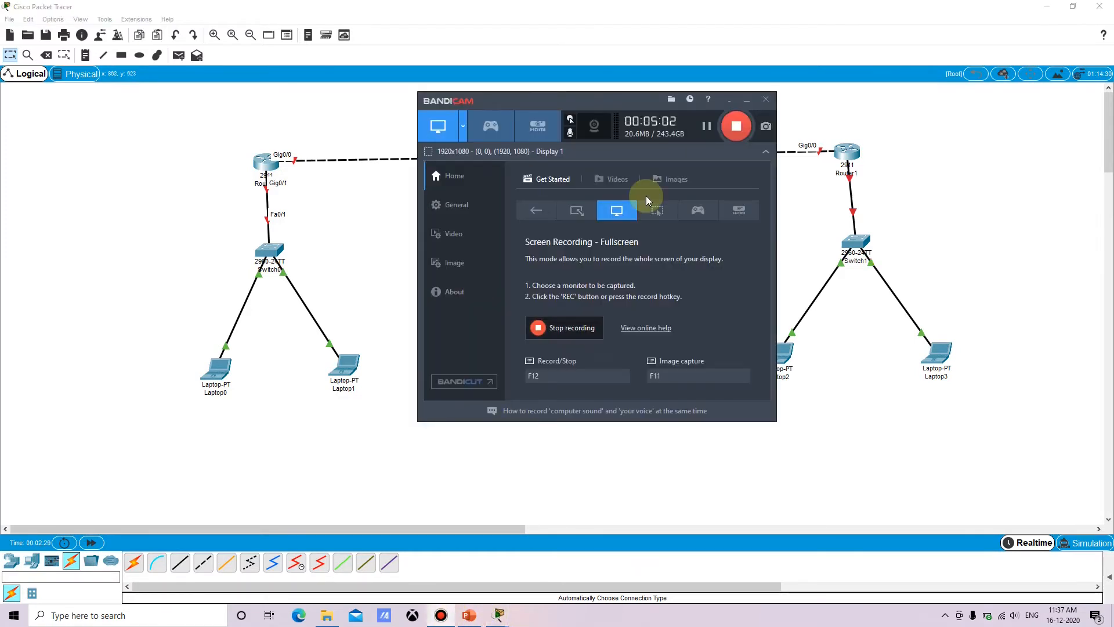
click(709, 126)
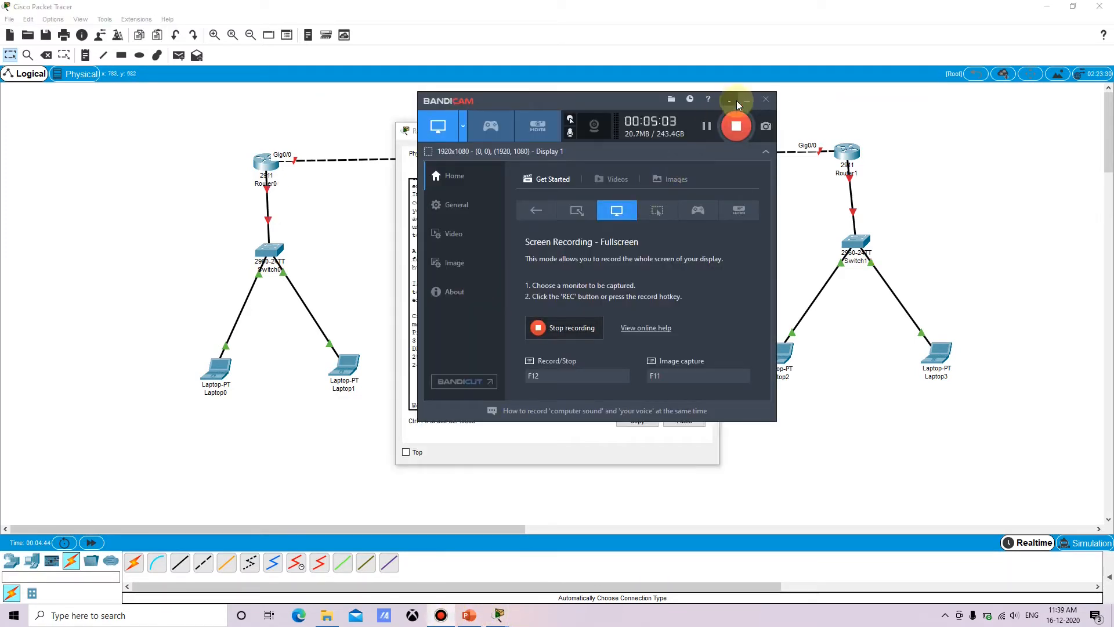
click(746, 99)
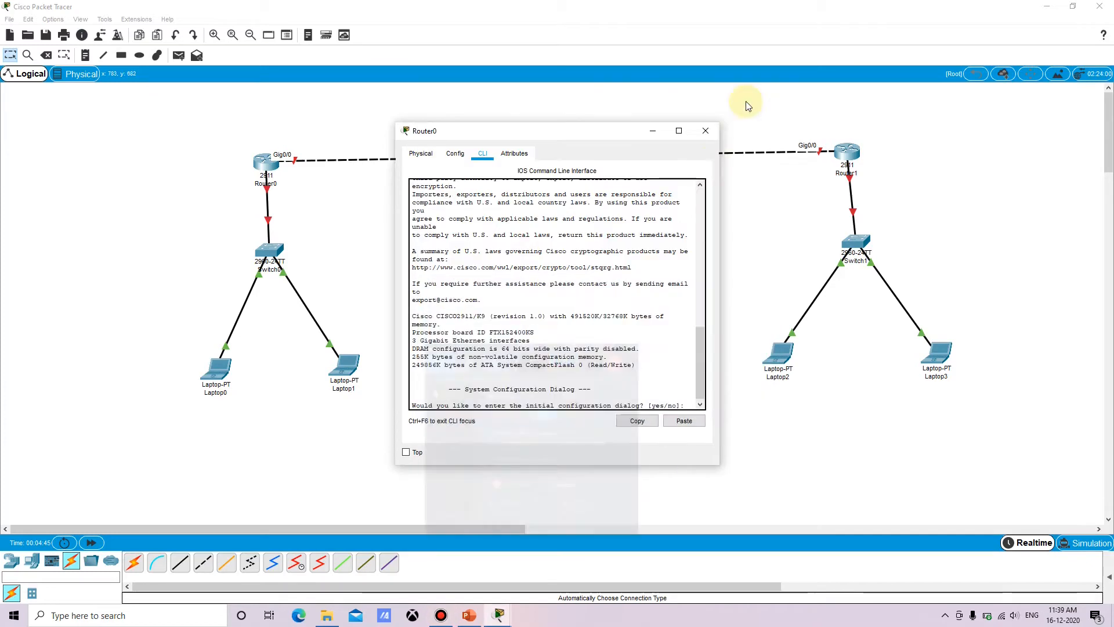
Step: Enlarge Router0's command line, decline the initial configuration dialog with no, and enter global configuration mode using en and conf t
click(679, 131)
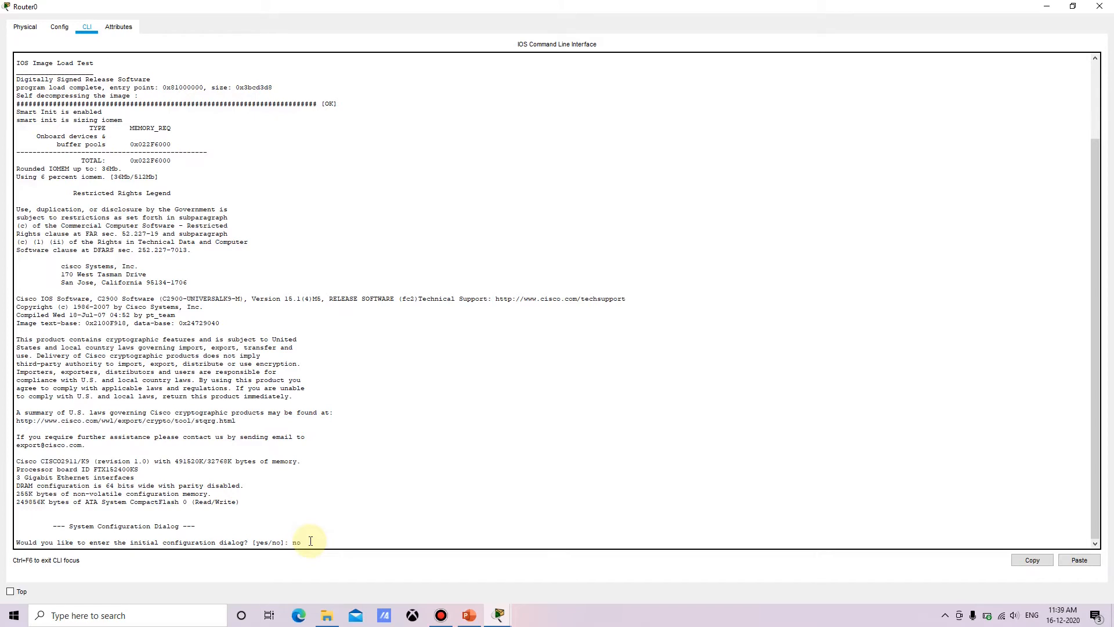
key(Return)
key(Return)
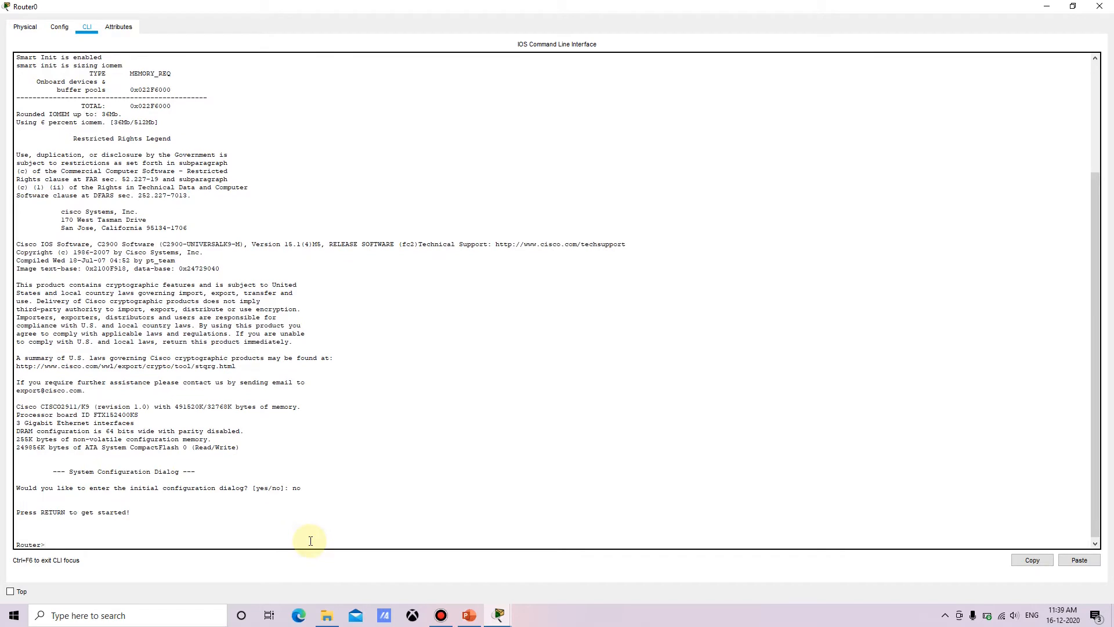
text(en)
key(Return)
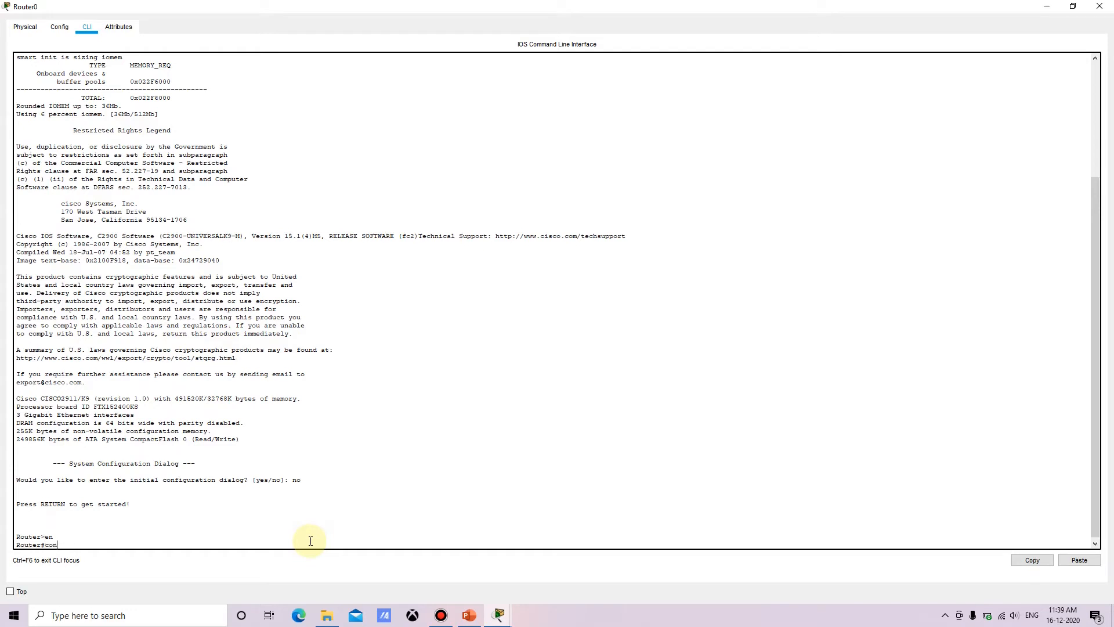
text(conf t)
key(Return)
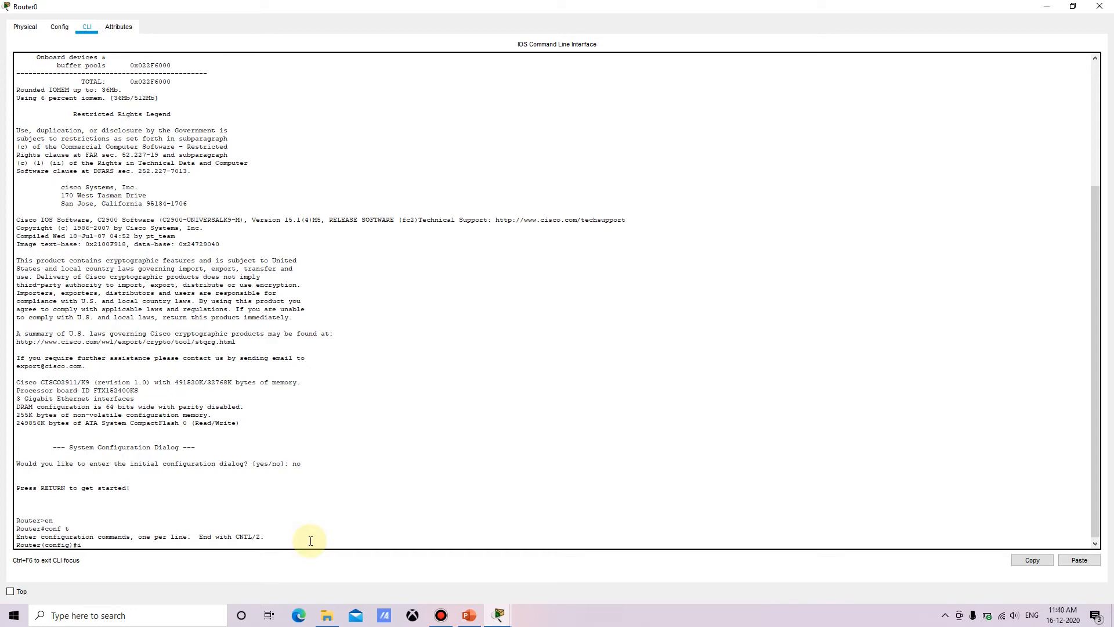
Step: Assign IP address 192.168.10.1 with mask 255.255.255.0 to Router0's interface gig0/0
text(int gig)
text(0/0)
key(Return)
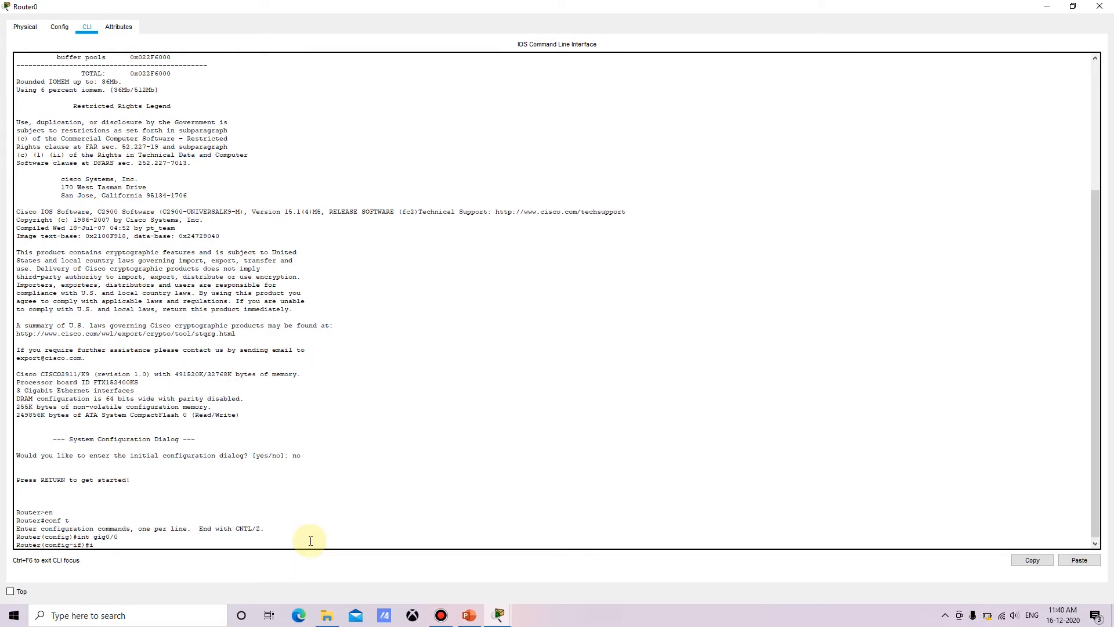
text(ip address 192.168.)
key(BackSpace)
key(BackSpace)
key(BackSpace)
key(BackSpace)
text(10.1 255.255.255.0)
key(Return)
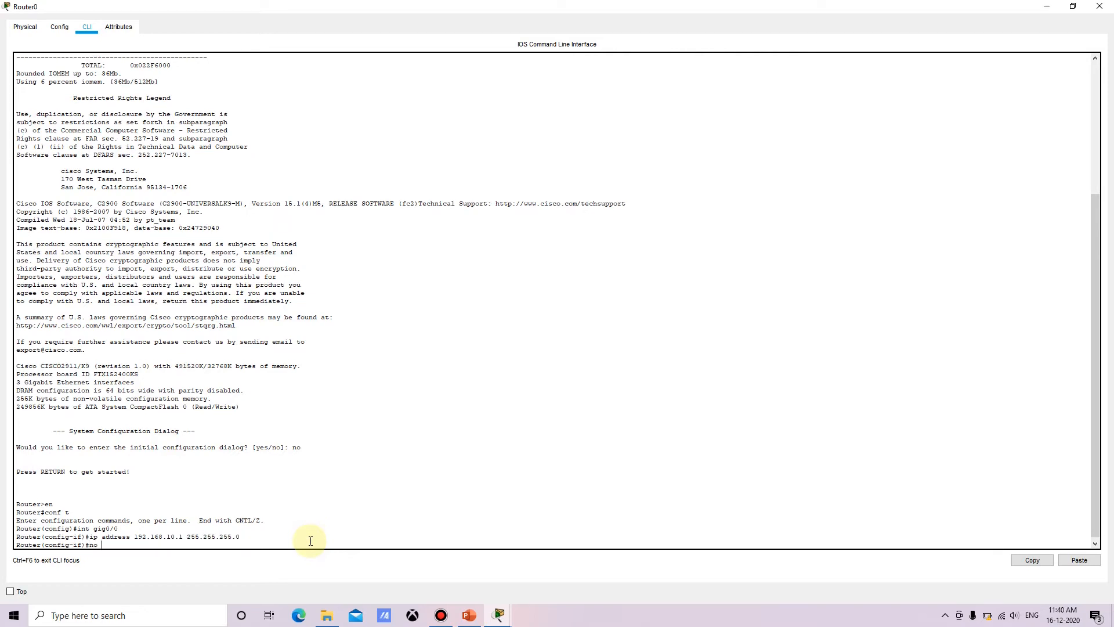
Step: Enable interface gig0/0 with no sh and exit to global configuration mode
text(no sh)
key(Return)
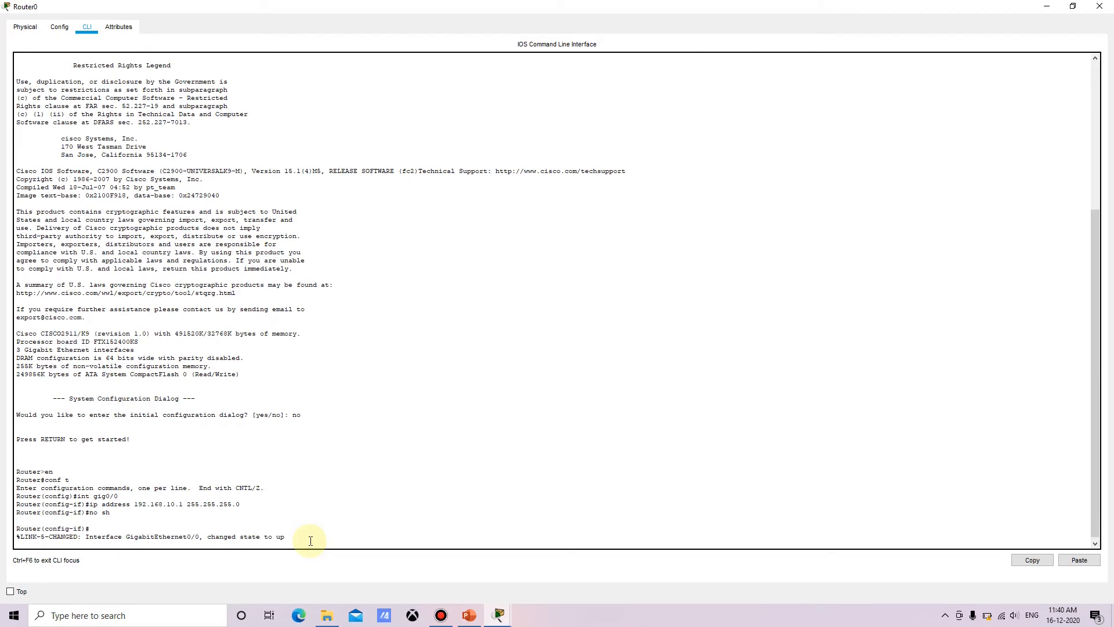
key(Return)
text(exit)
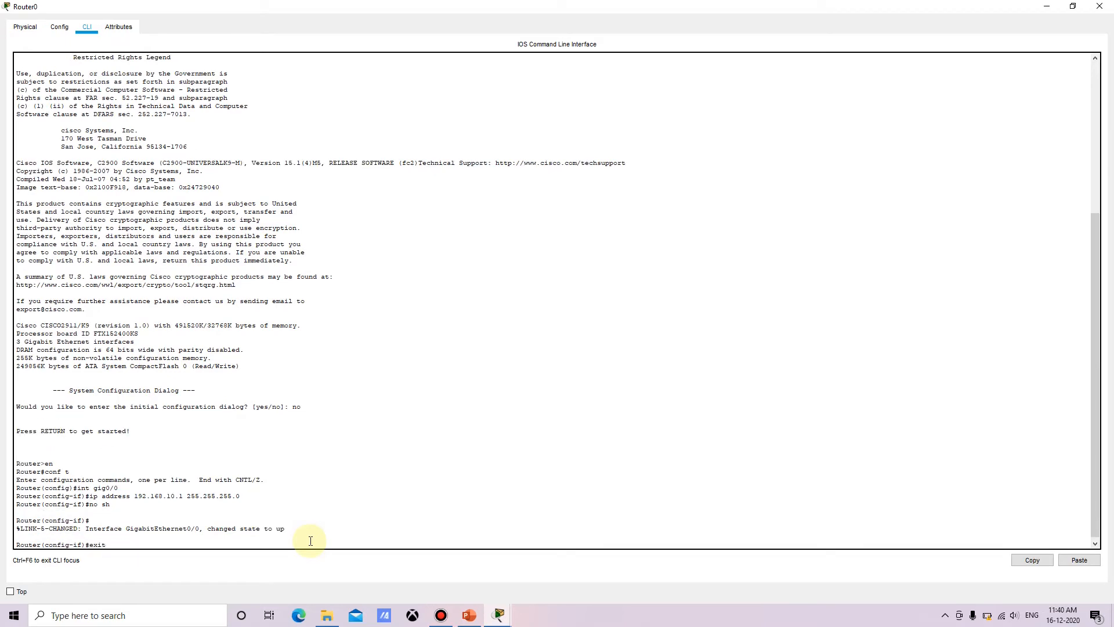
key(Return)
Step: Assign IP address 192.168.20.1 with mask 255.255.255.0 to Router0's interface gig0/1, enable it with no sh, and exit to global configuration mode
text(in)
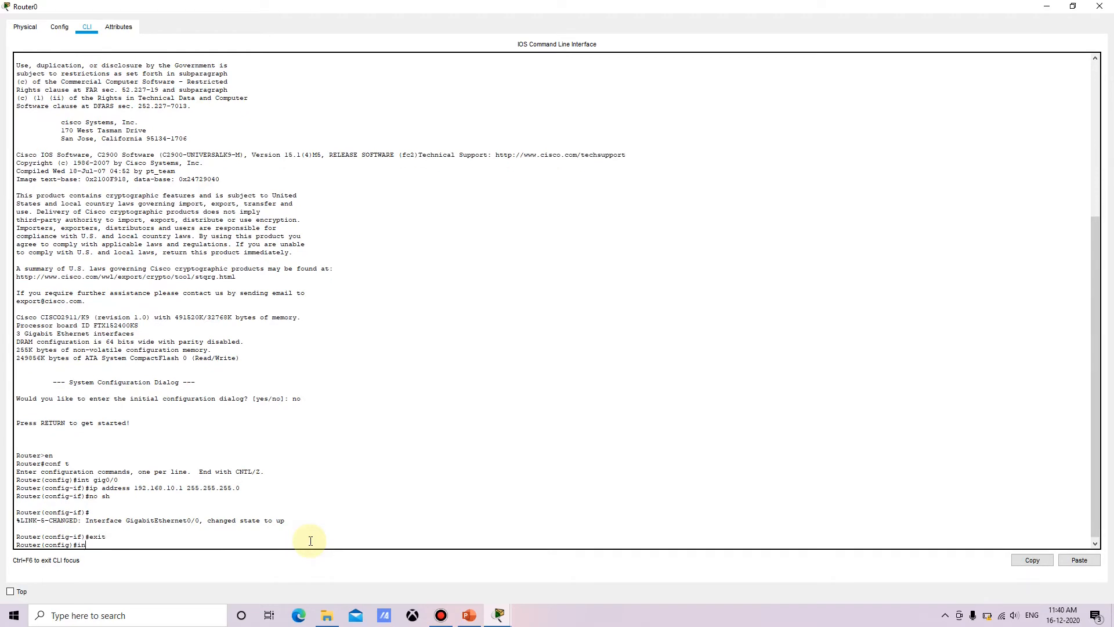
text(t gig0/1)
key(Return)
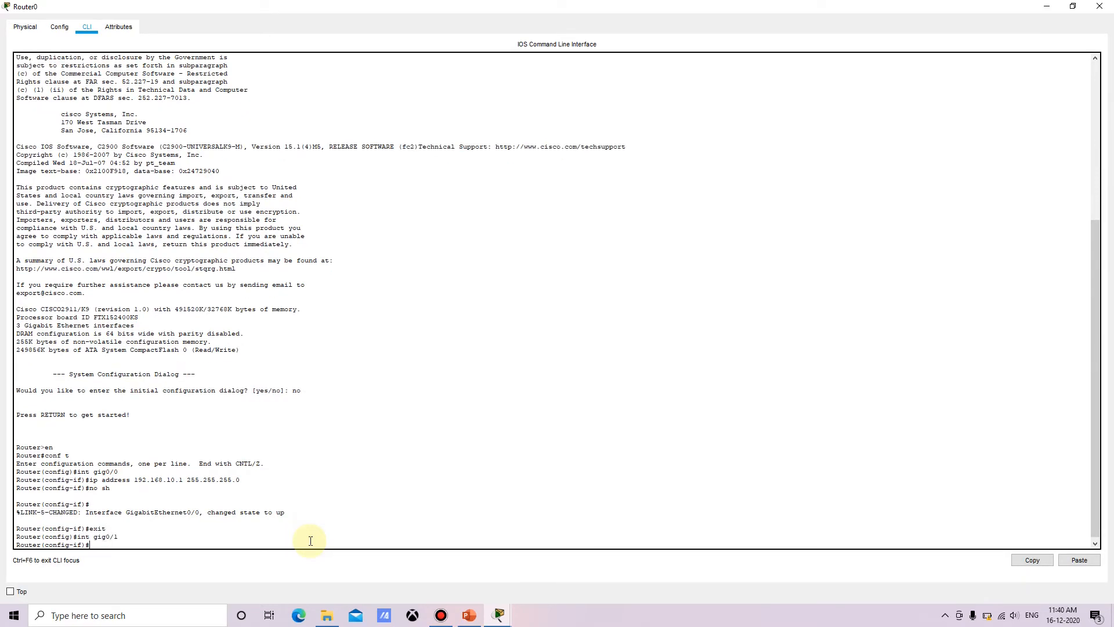
text(ip address 192.168.20.1 255.255.255.0)
key(Return)
text(no sh)
key(Return)
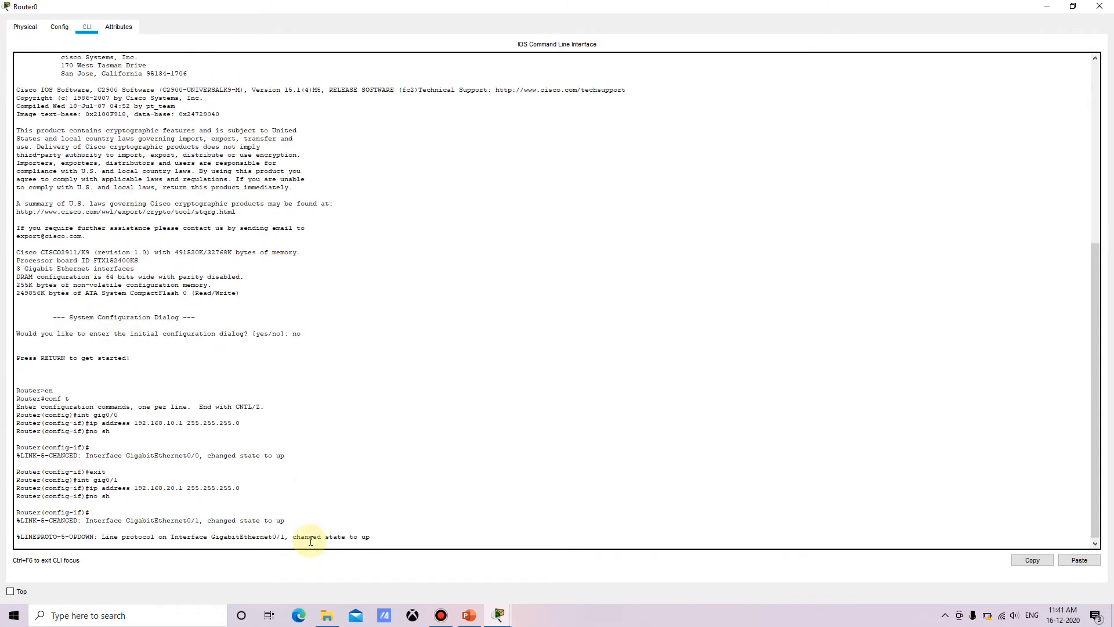
text(exit)
key(Return)
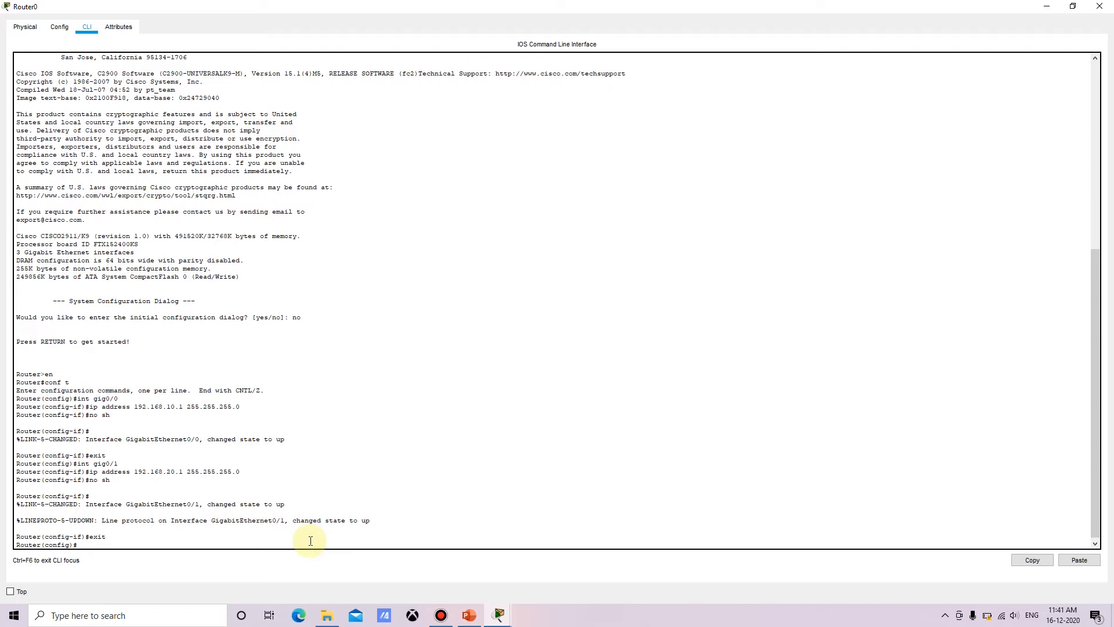
Step: Create DHCP pool A on Router0 with ip dhcp pool A and give it network 192.168.20.0 with mask 255.255.255.0
text(p dhcp pool A)
key(Return)
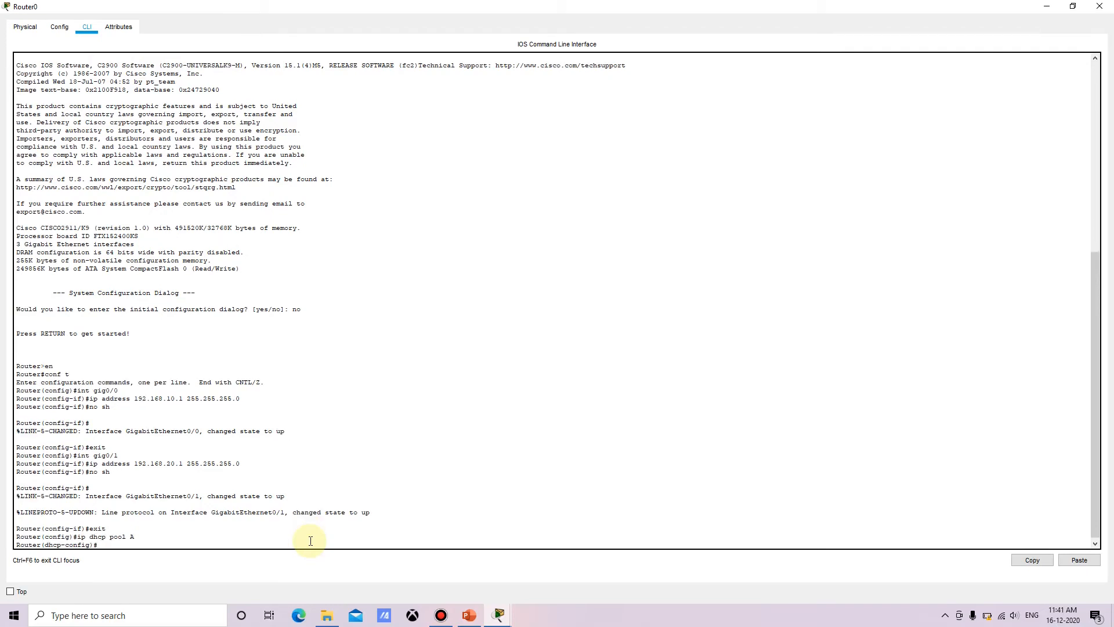
text(netw)
text(ork 192.168.)
text(20.0 255.255.255.0)
key(BackSpace)
text(255.255.255.0)
key(Return)
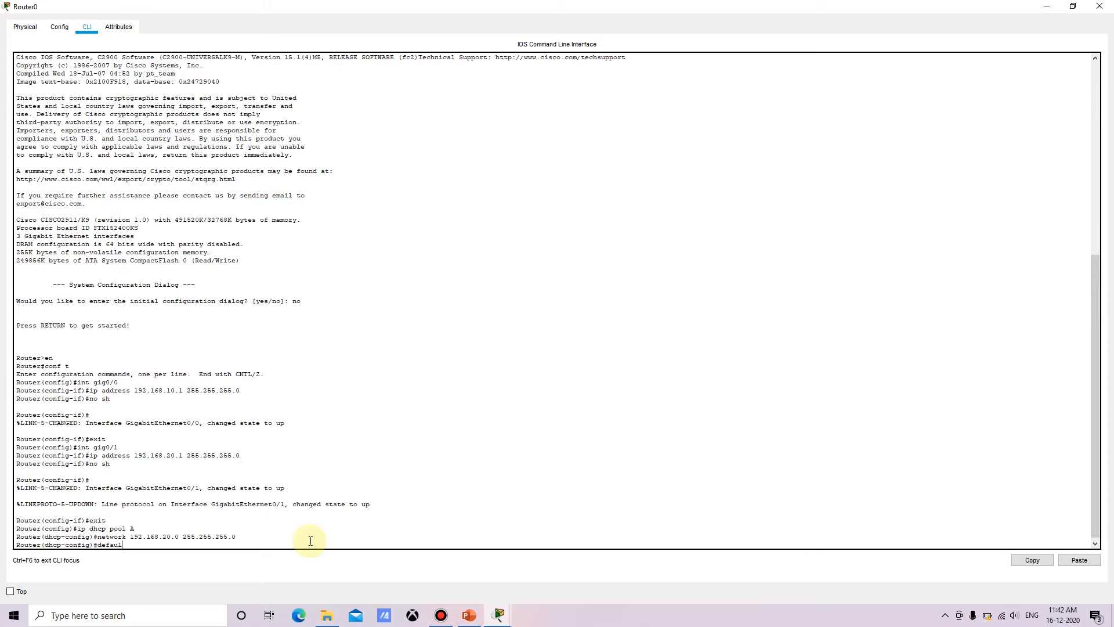
Step: Set default-router 192.168.20.1 for Router0's DHCP pool A and exit to global configuration mode
text(default-router 192.168.20.1)
key(Return)
text(exit)
key(Return)
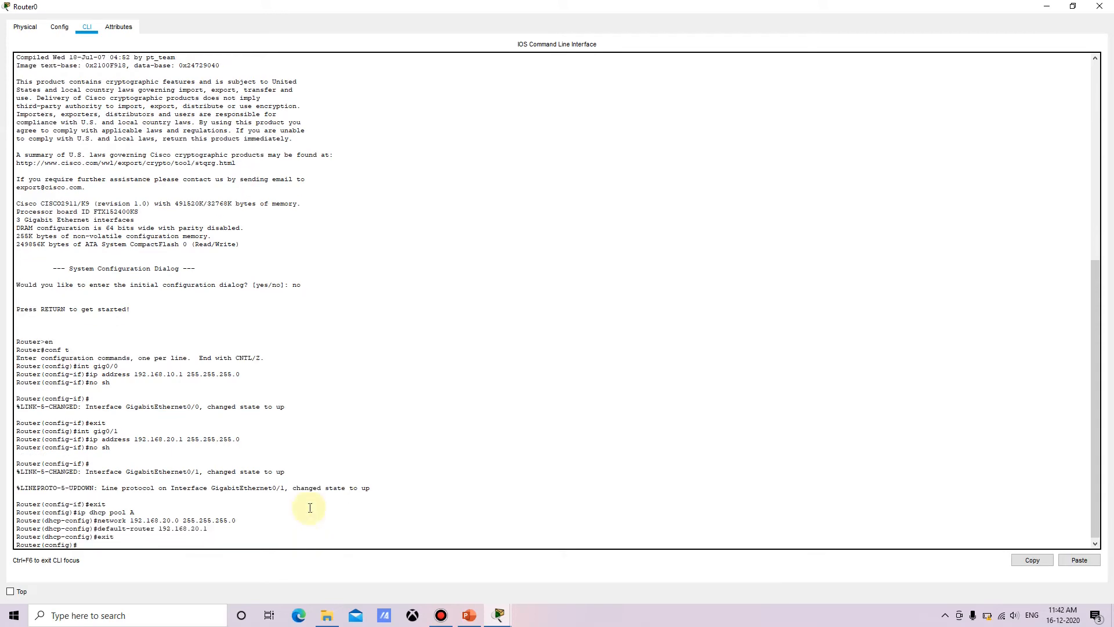
Step: Shrink Router0's window to reveal the topology, then open and maximize Router1's command line interface
drag(507, 13, 503, 170)
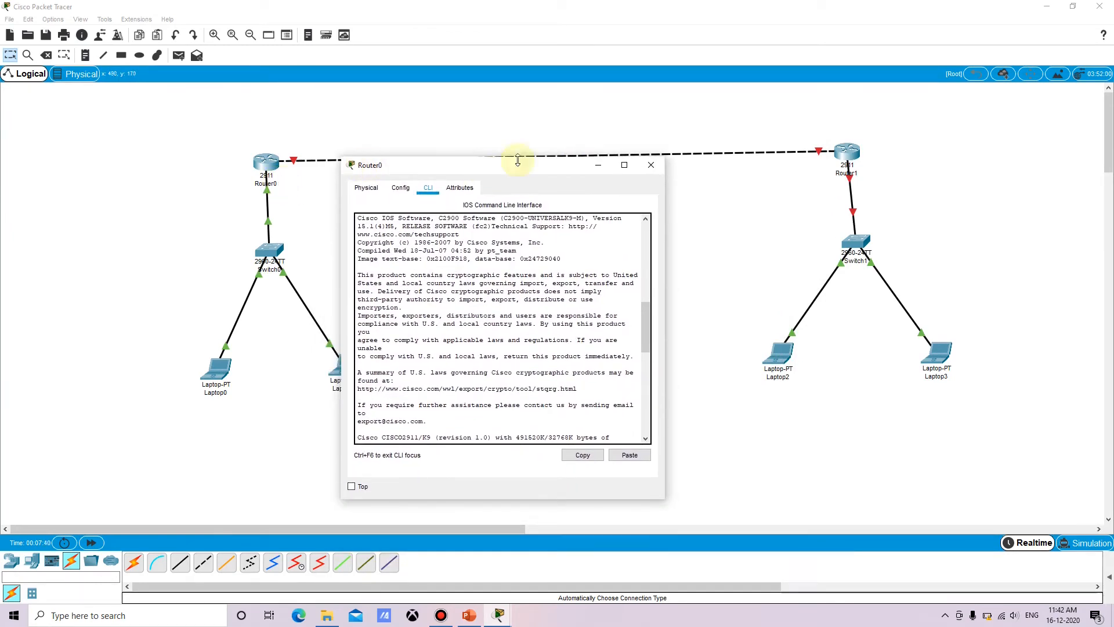
click(852, 159)
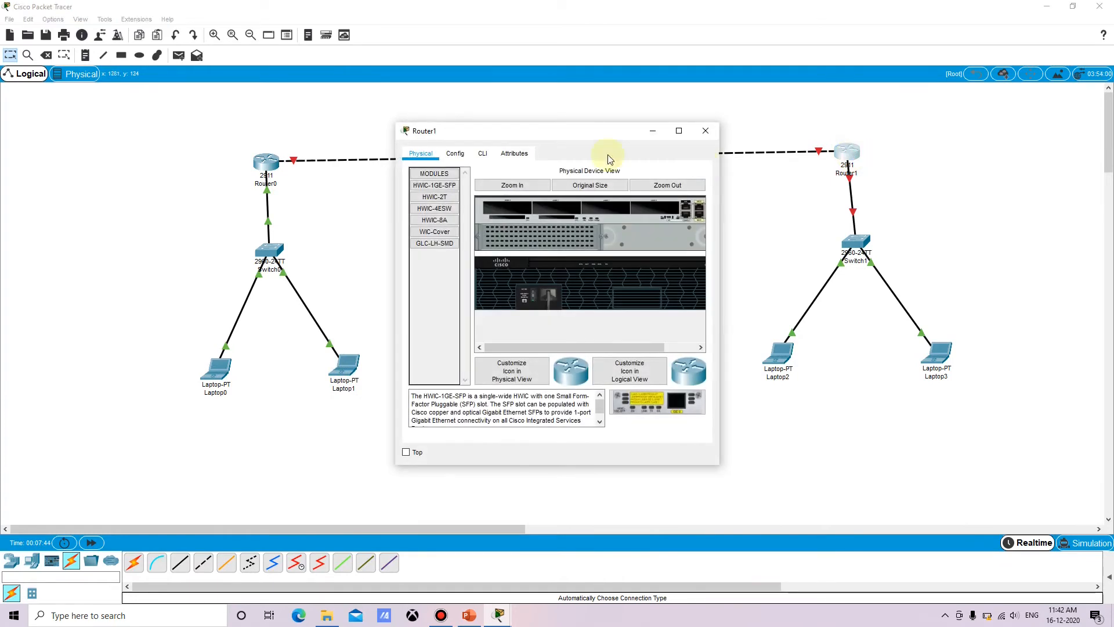
click(482, 153)
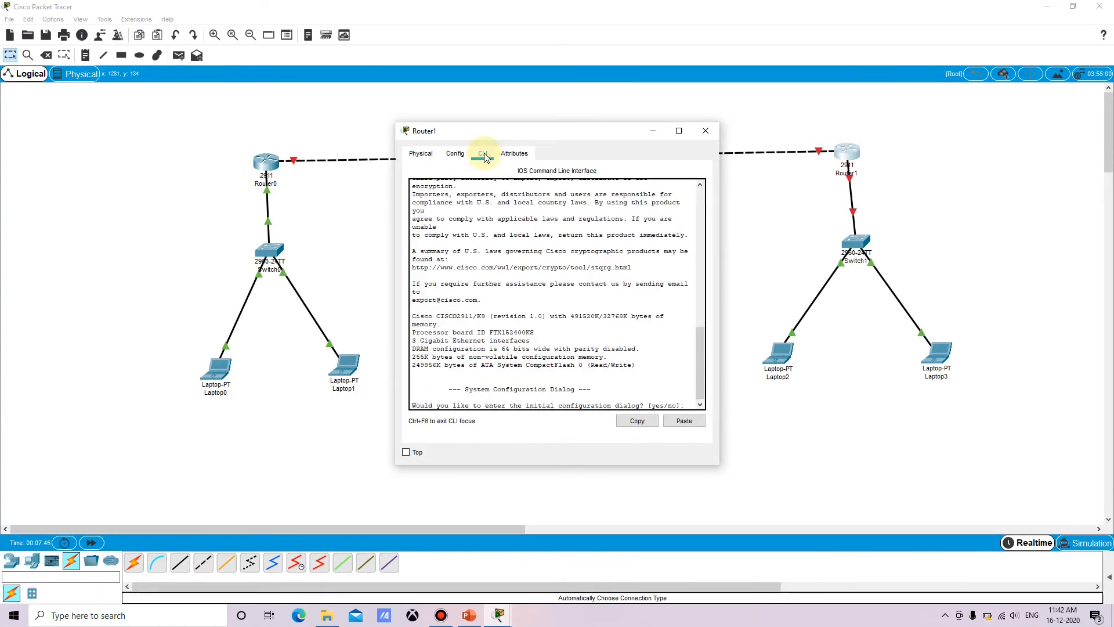
click(678, 132)
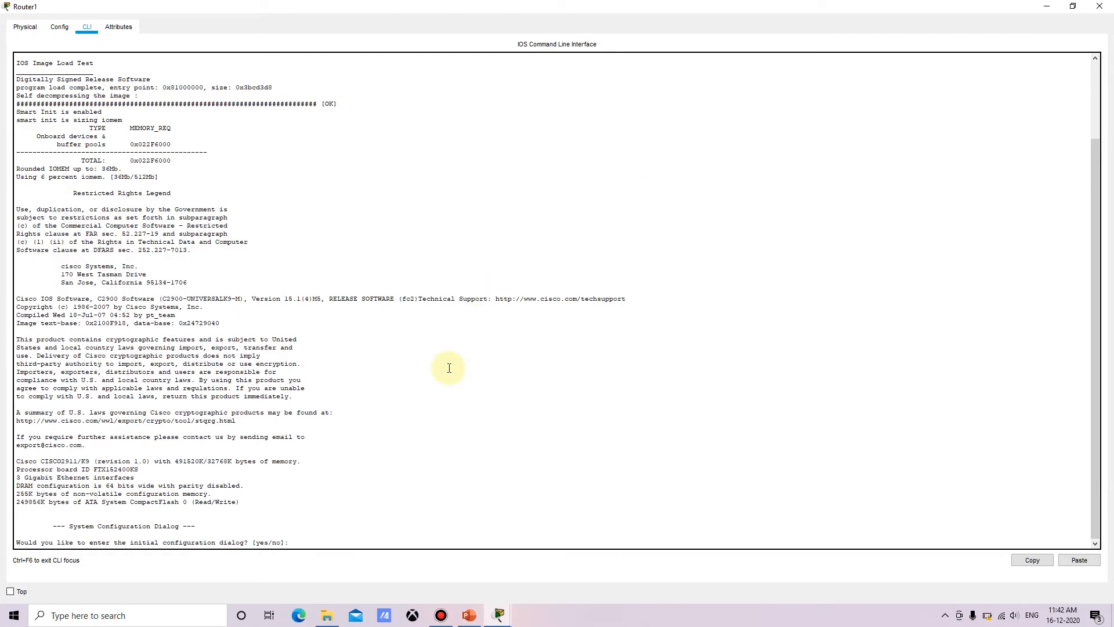
Step: Decline Router1's initial configuration dialog with no and enter global configuration mode using en and conf t
key(Return)
key(Return)
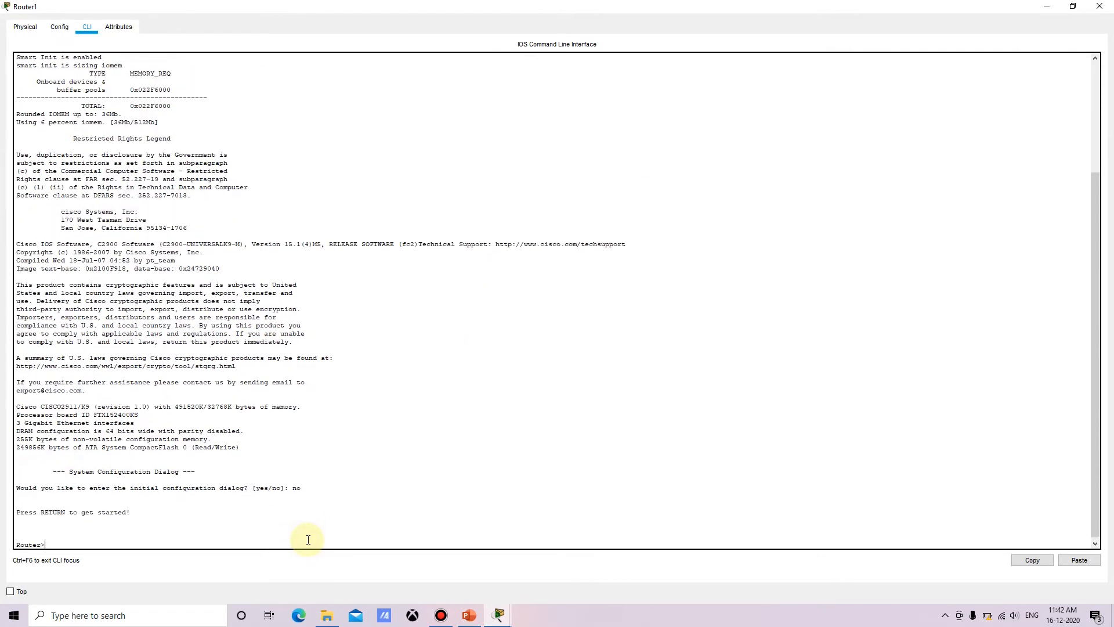
text(en)
key(Return)
text(conf)
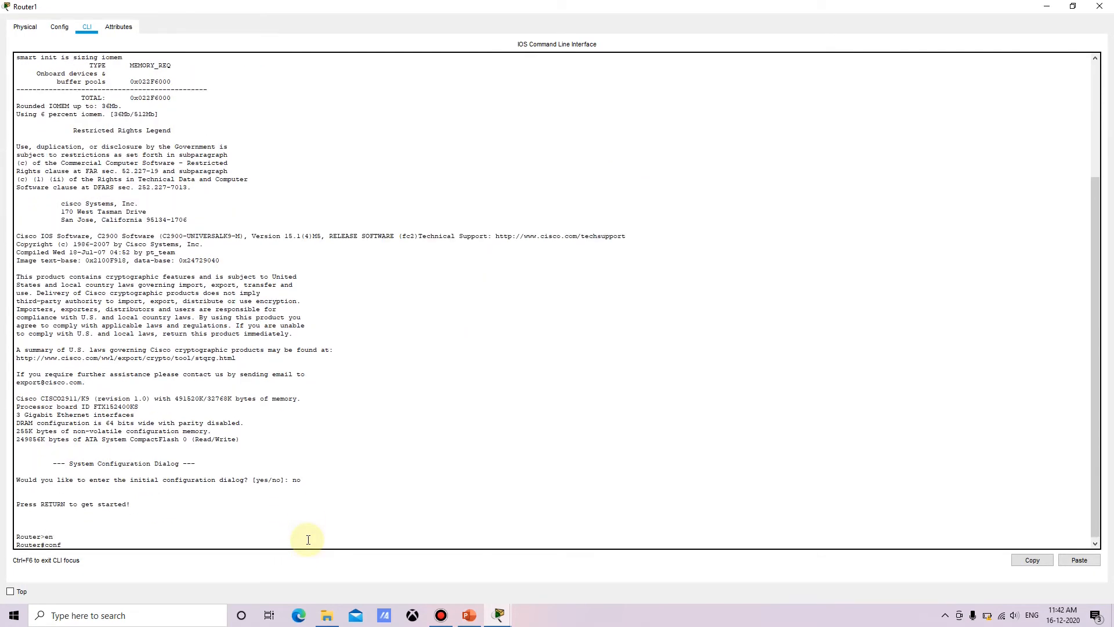
text( t)
key(Return)
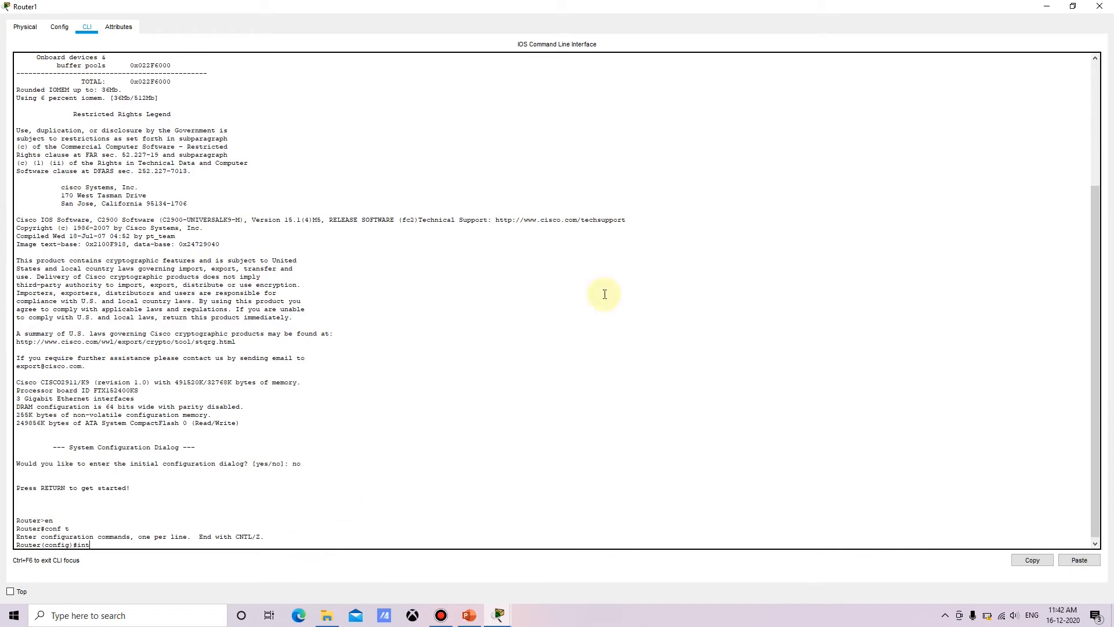
Step: Check the port of Router1's link to Router0 and assign 192.168.10.2 with mask 255.255.255.0 to Router1's interface gig0/0
click(1049, 5)
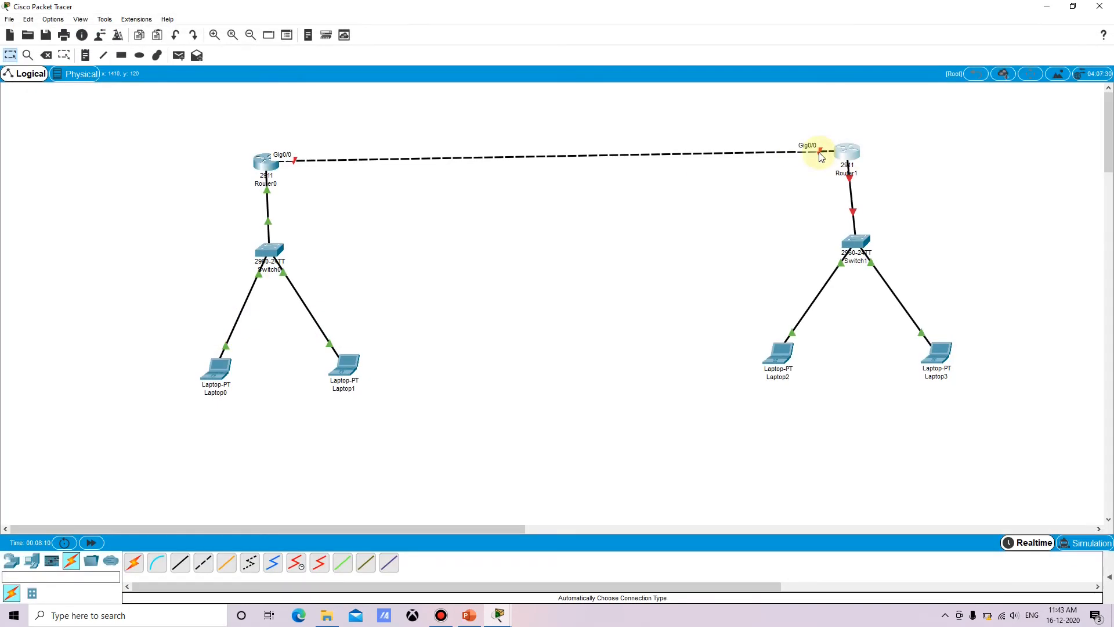
click(498, 615)
click(561, 562)
text(int gig0/0)
key(Return)
text(i)
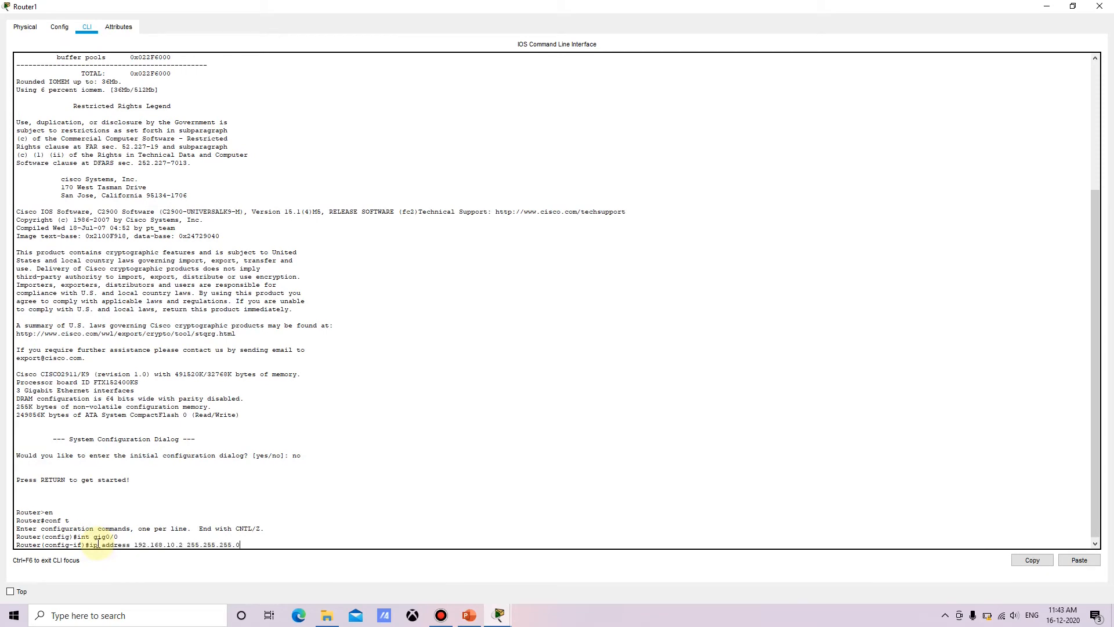
key(Return)
Step: Enable Router1's interface gig0/0 with no sh and exit to global configuration mode
text(no sh)
key(Return)
text(exit)
key(Return)
Step: Assign IP address 192.168.30.1 with mask 255.255.255.0 to Router1's interface gig0/1, enable it with no sh, and exit interface configuration
text(int gig0/1)
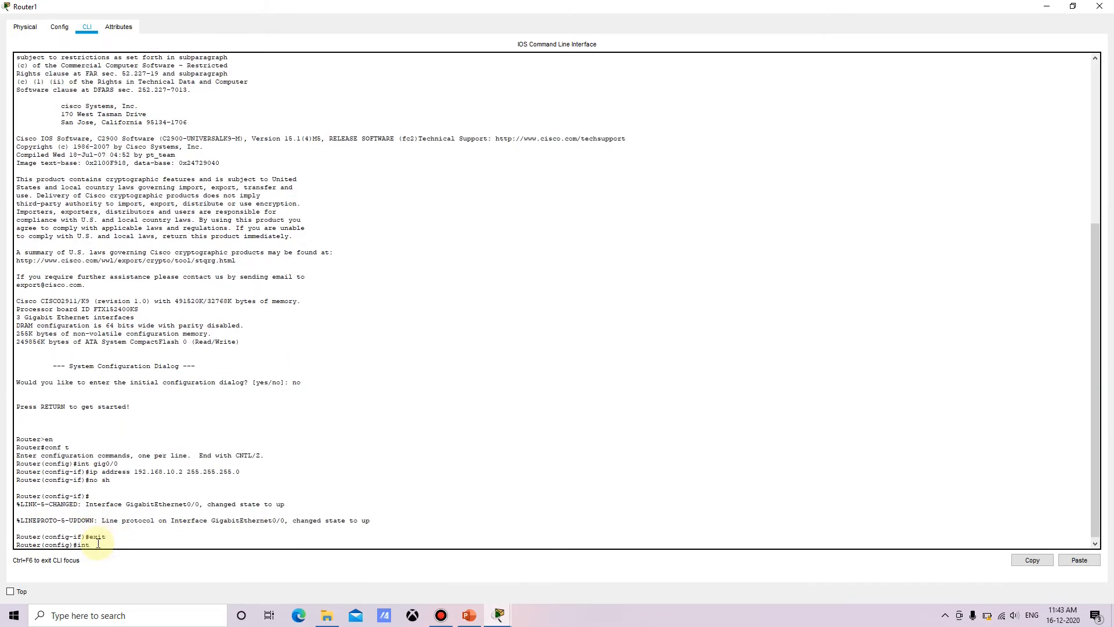
key(Return)
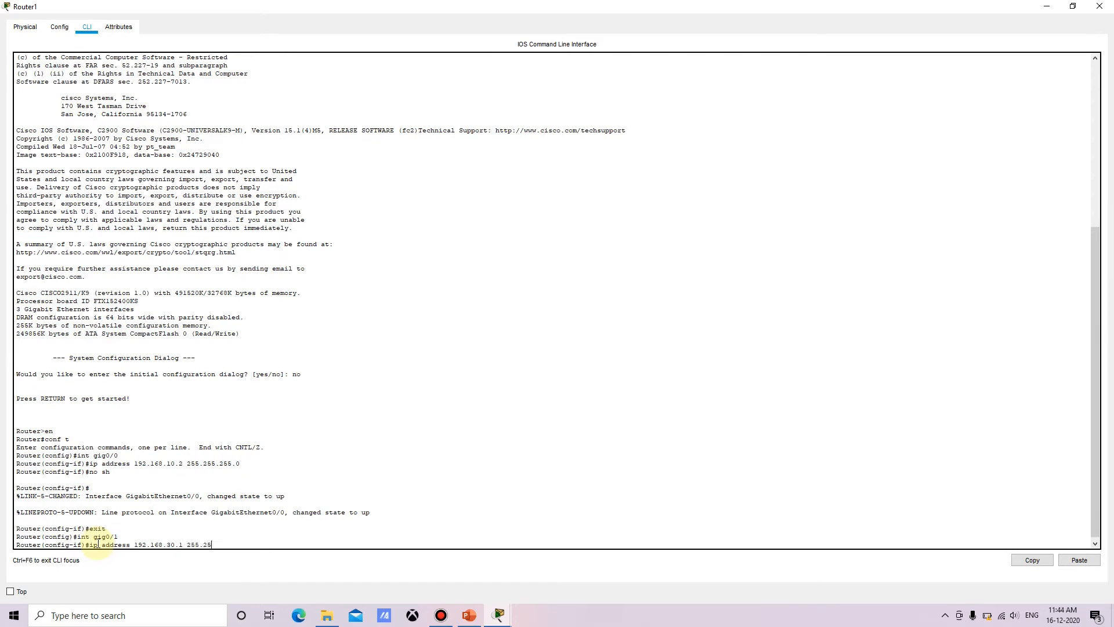
key(Return)
text(no sh)
key(Return)
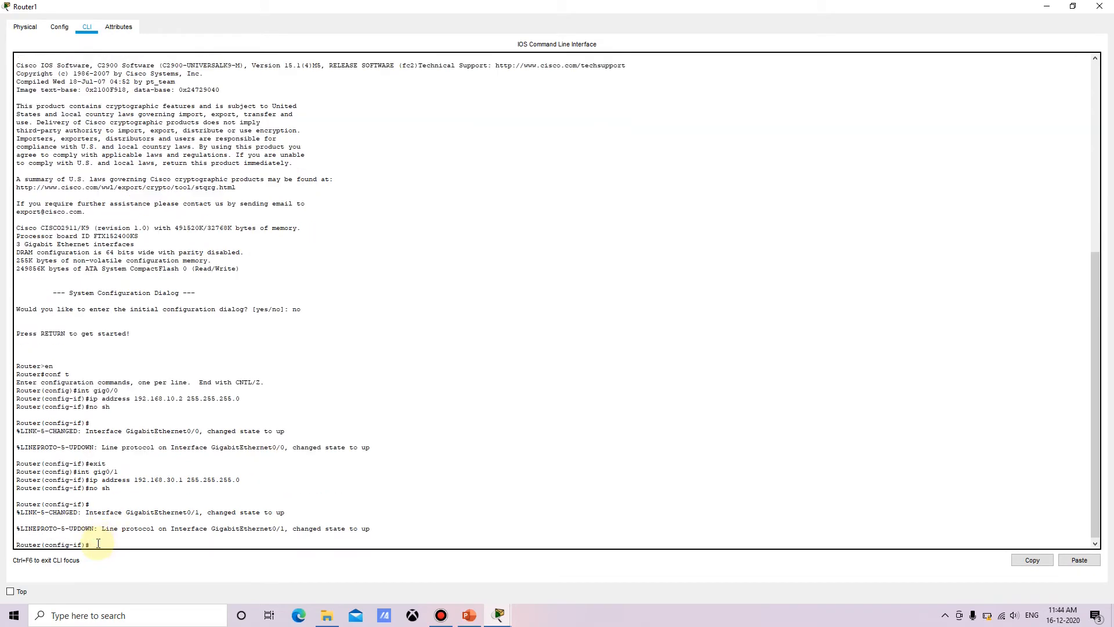
text(exit)
key(Return)
Step: Create DHCP pool B on Router1 with ip dhcp pool B and give it network 192.168.30.0 with mask 255.255.255.0
text(ip dhcp pool B)
key(Return)
text(network 192.168.30.0 255.255.255.0)
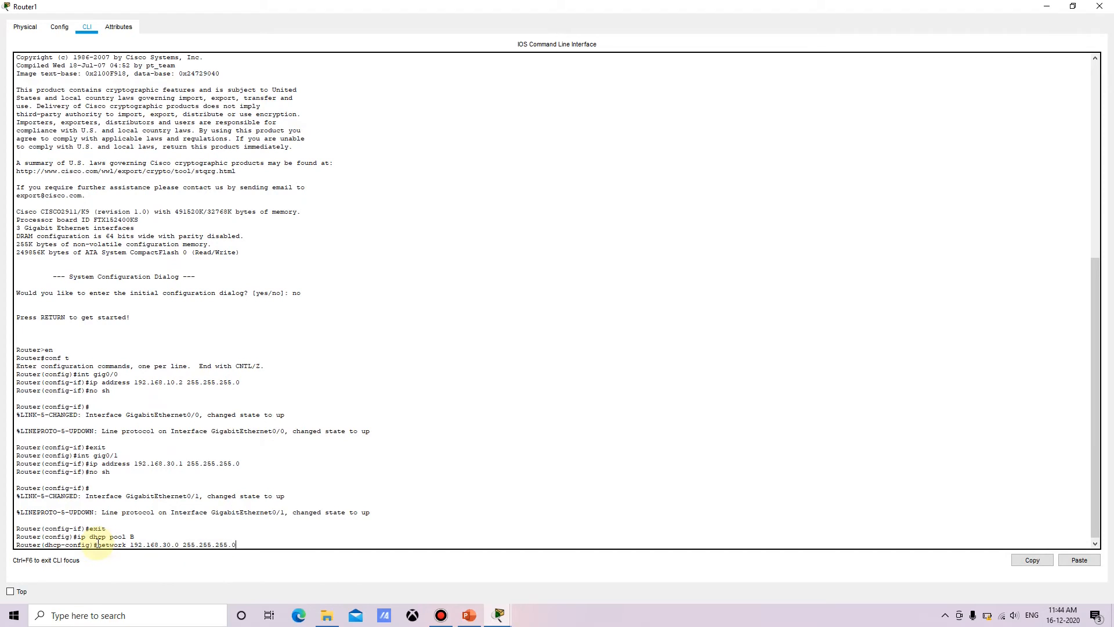
key(Return)
Step: Set default-router 192.168.30.1 for Router1's DHCP pool B and exit to global configuration mode
text(default-rout)
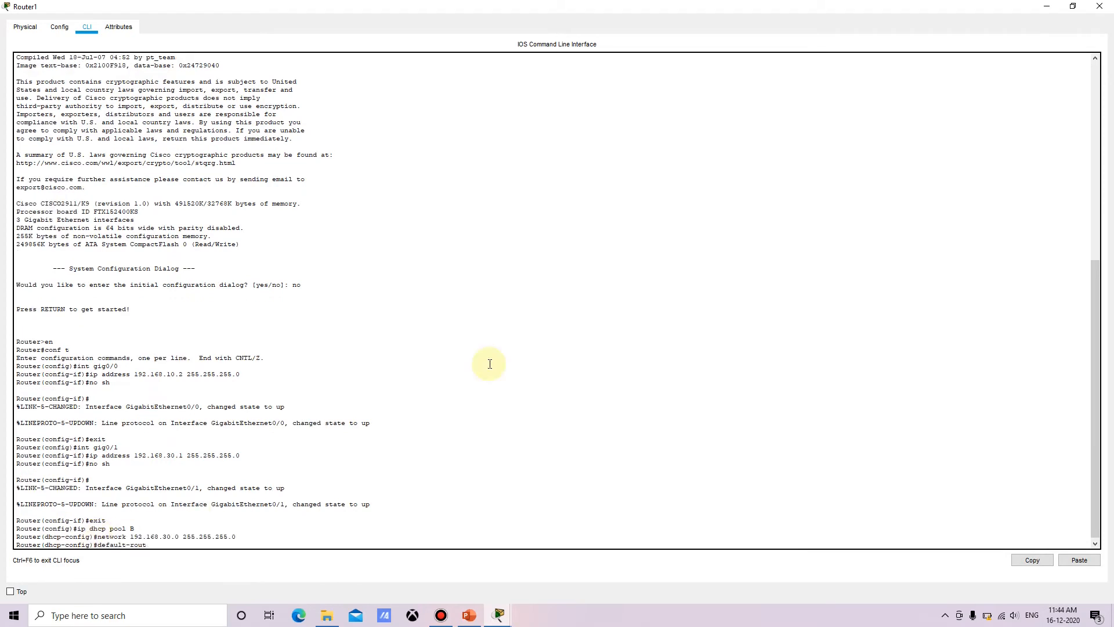
text(er 192.168.30.1)
key(Return)
text(exit)
key(Return)
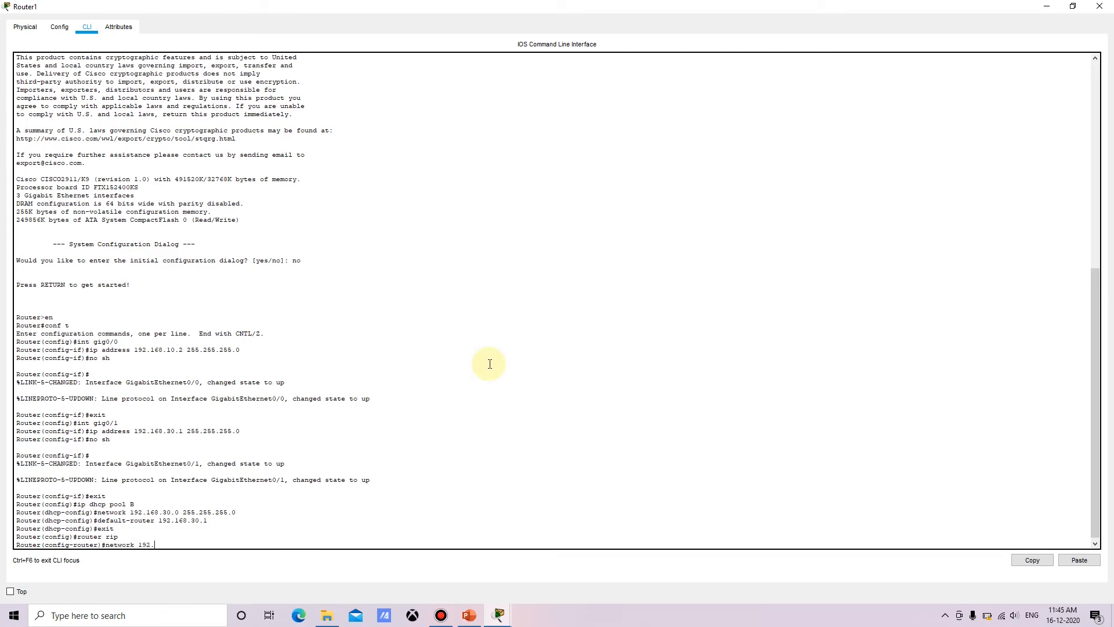
Step: Configure RIP on Router1 with router rip, adding networks 192.168.10.0 and 192.168.30.0, and exit router configuration
text(0.)
key(Return)
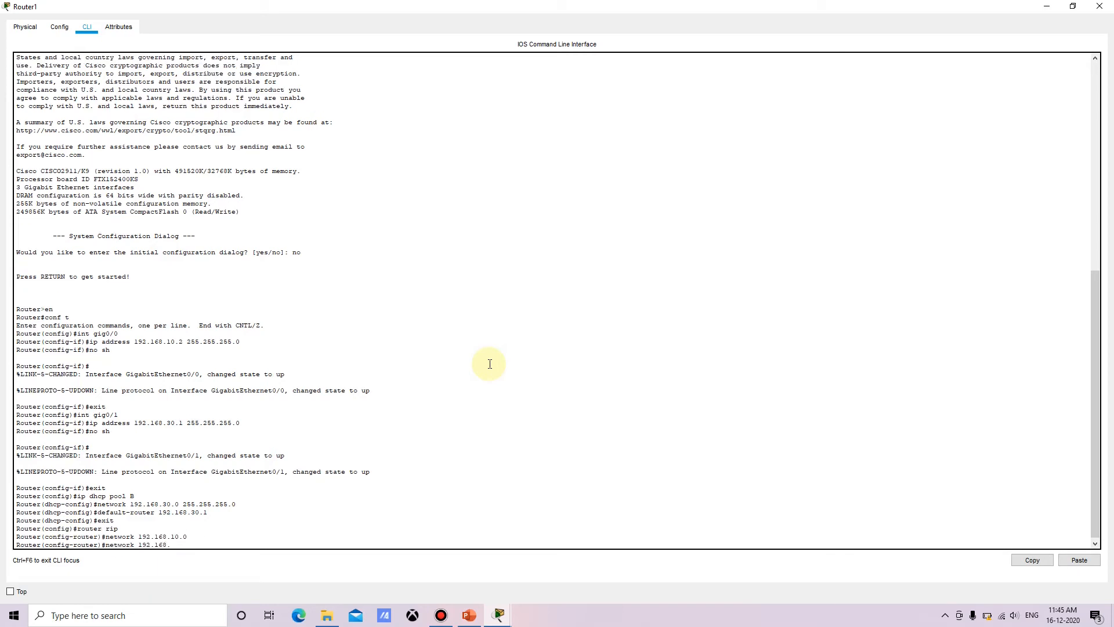
key(Return)
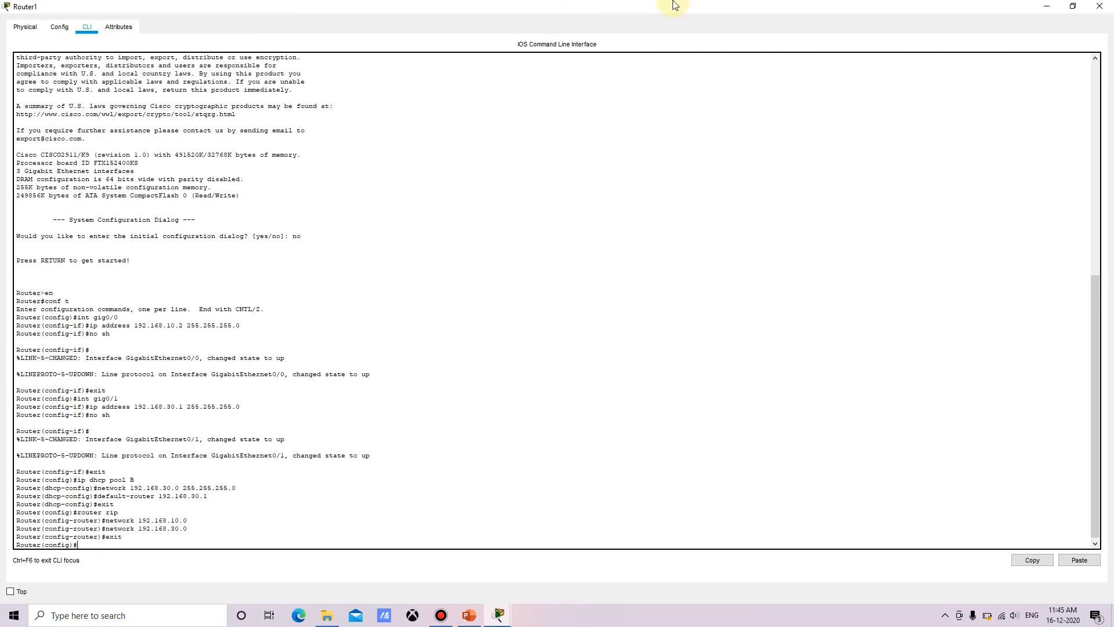
Step: Shrink Router1's window, return to Router0's command line, and enter RIP configuration with router rip
drag(738, 9, 854, 99)
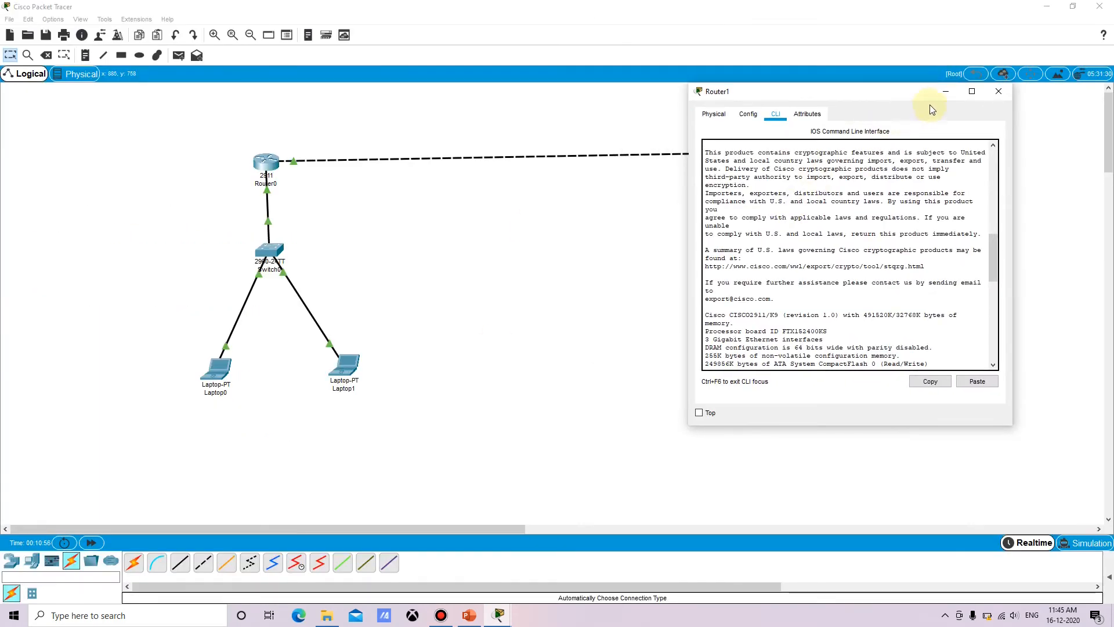
mouse_move(498, 610)
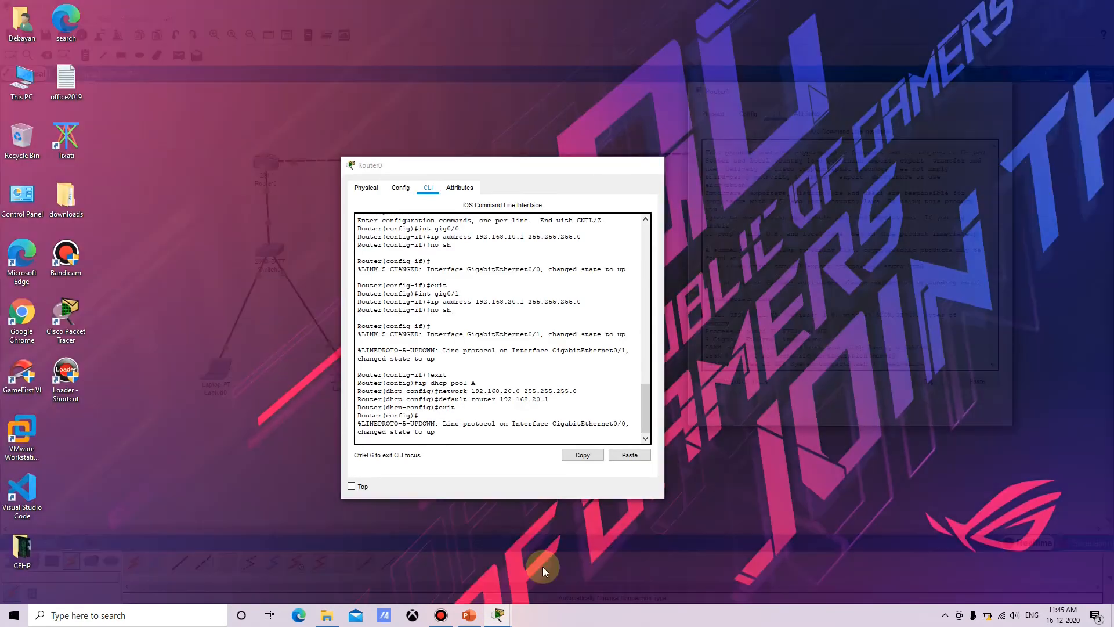
click(542, 566)
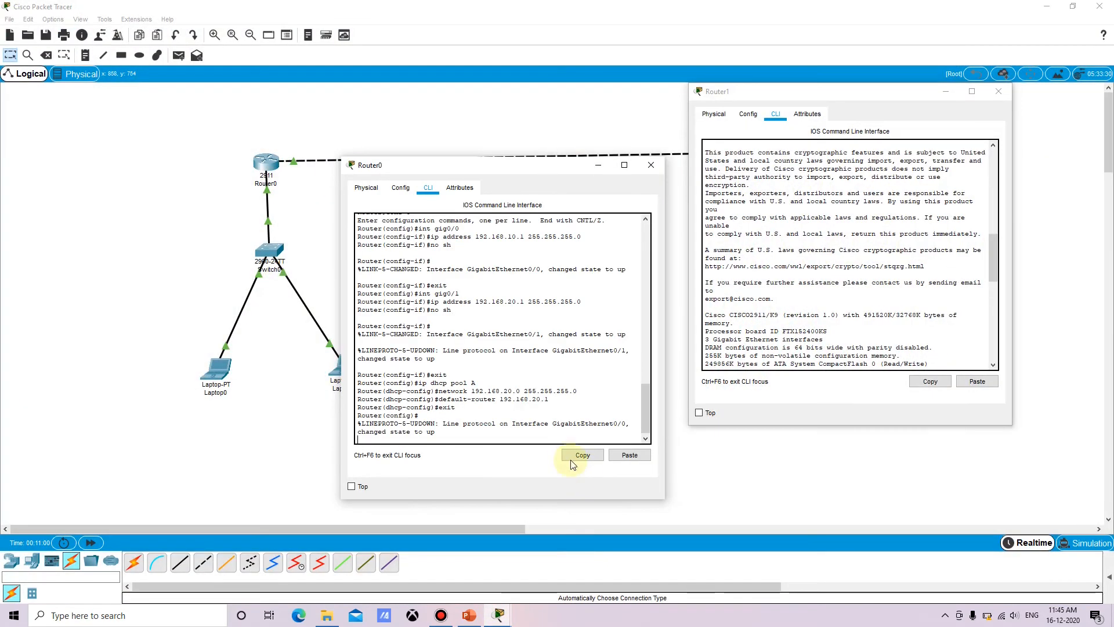
click(545, 438)
text(router r)
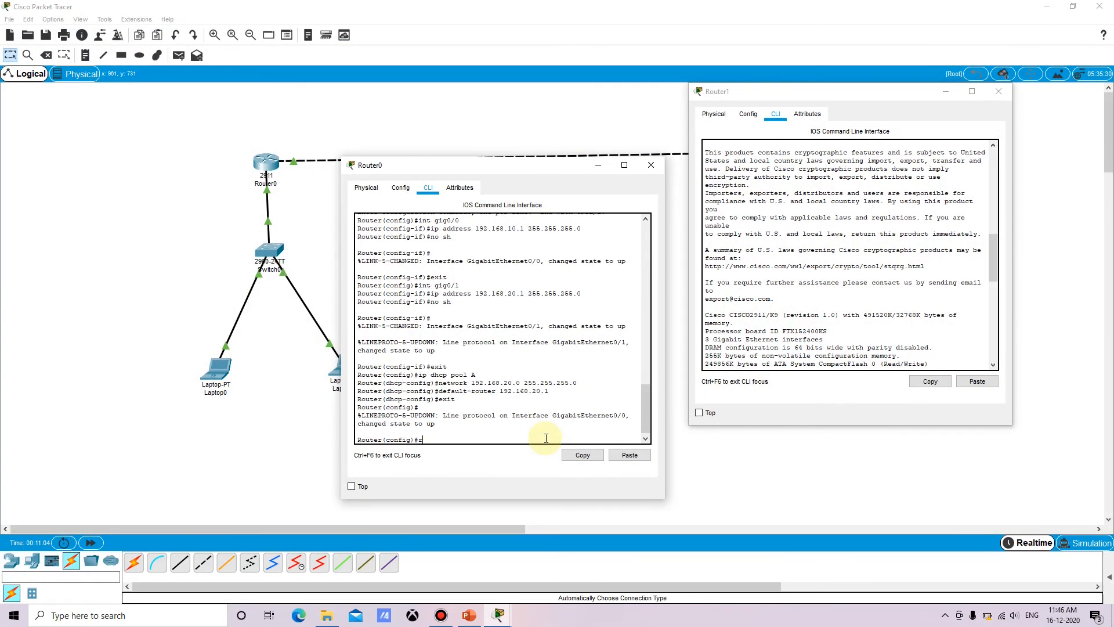
text(ip)
key(Return)
Step: Add networks 192.168.10.0 and 192.168.20.0 to RIP on Router0 and exit to global configuration mode
text(ne)
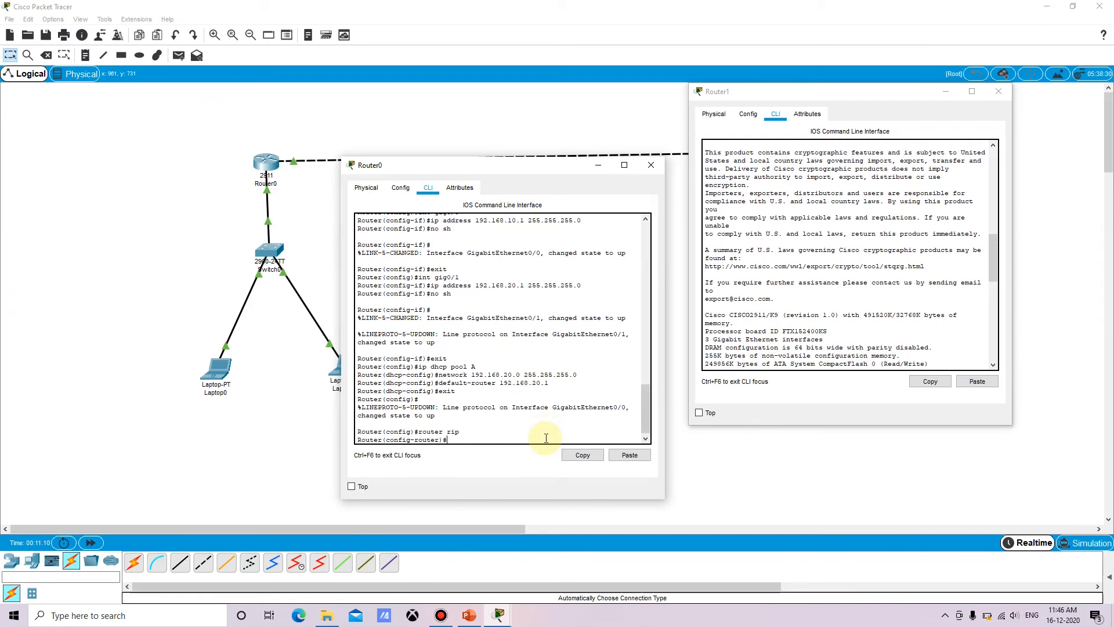
text(twork 192.168.)
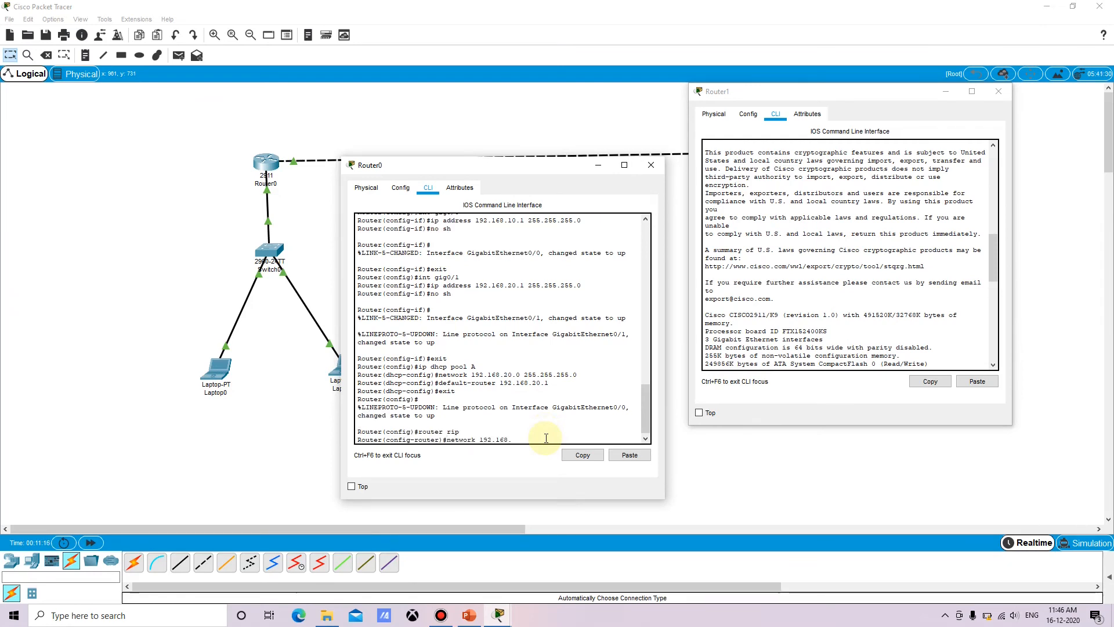
text(10.0)
key(Return)
key(Up)
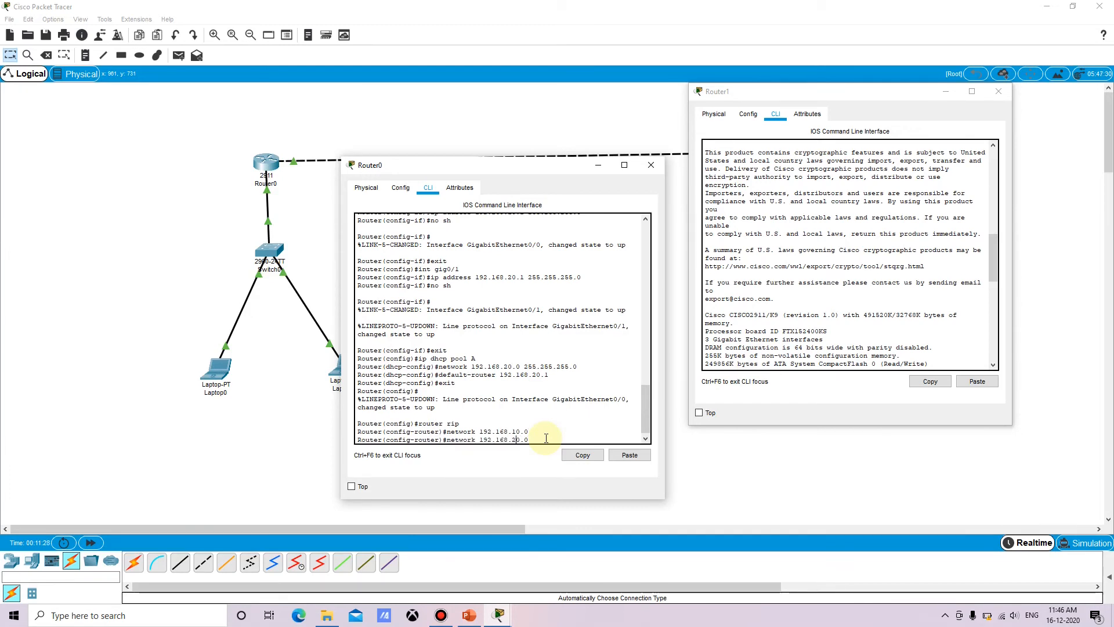
key(Return)
text(exit)
key(Return)
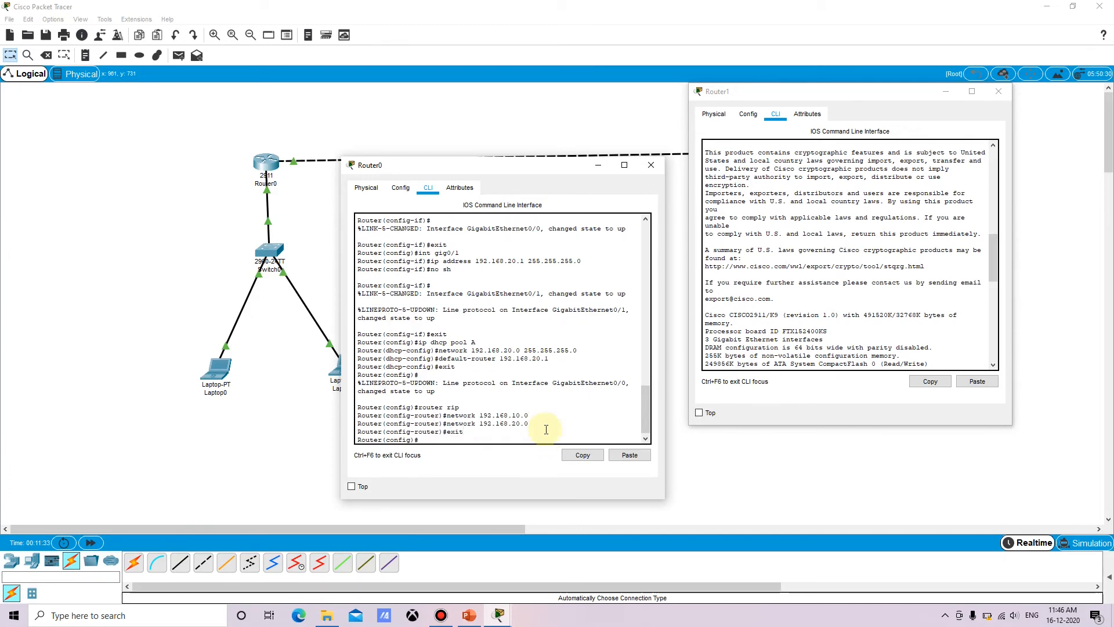
Step: Minimize the Router0 and Router1 windows and try to send a simple PDU from Laptop3 to Laptop1
click(603, 167)
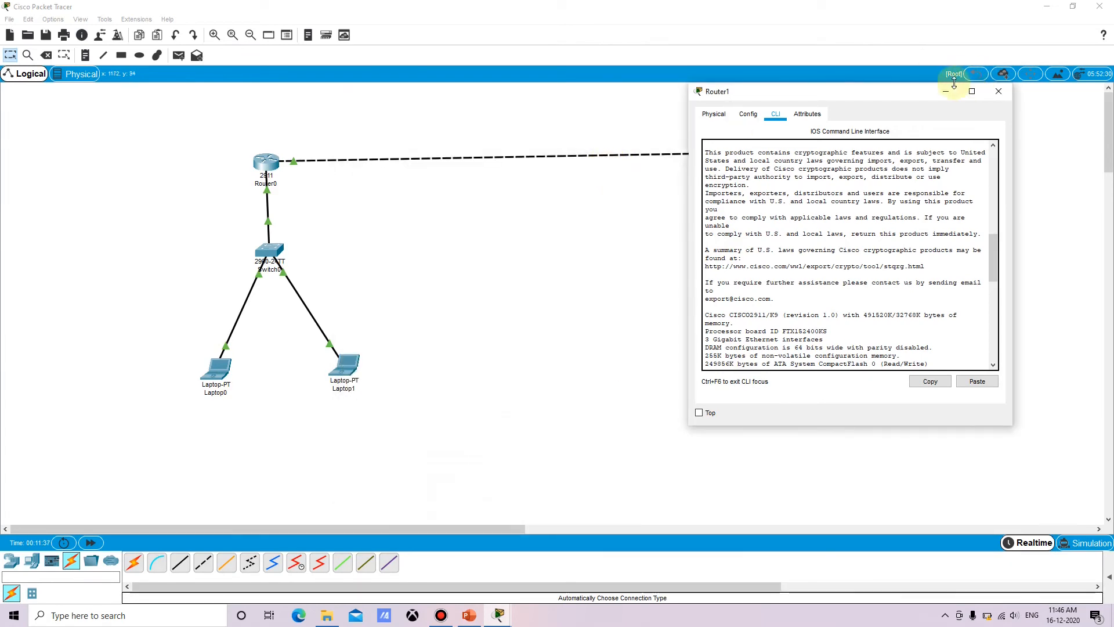
click(949, 94)
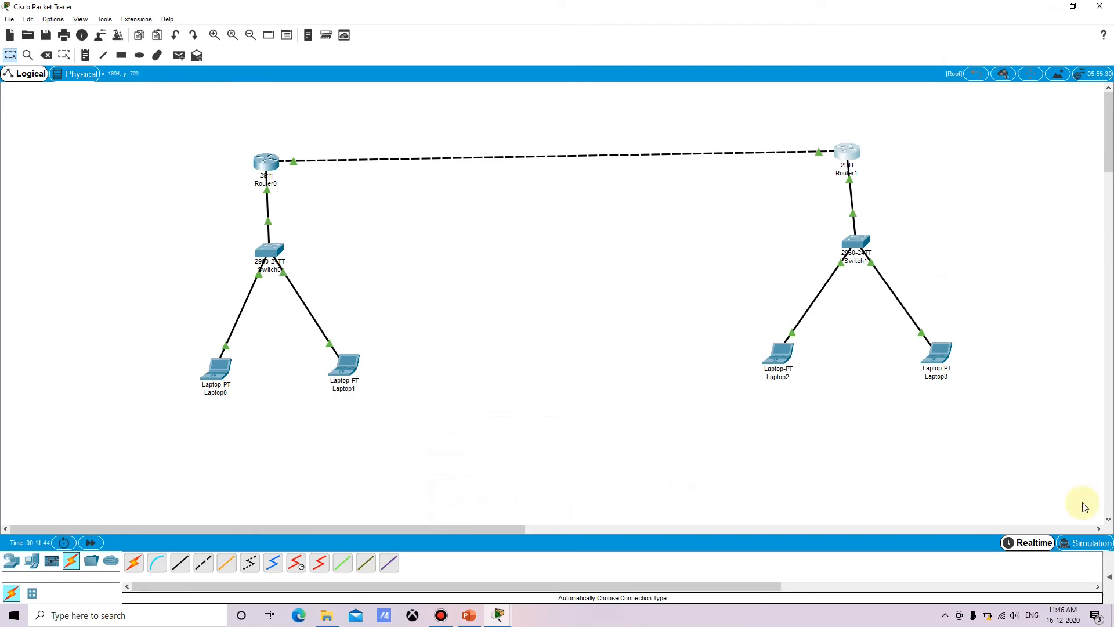
click(179, 55)
click(945, 358)
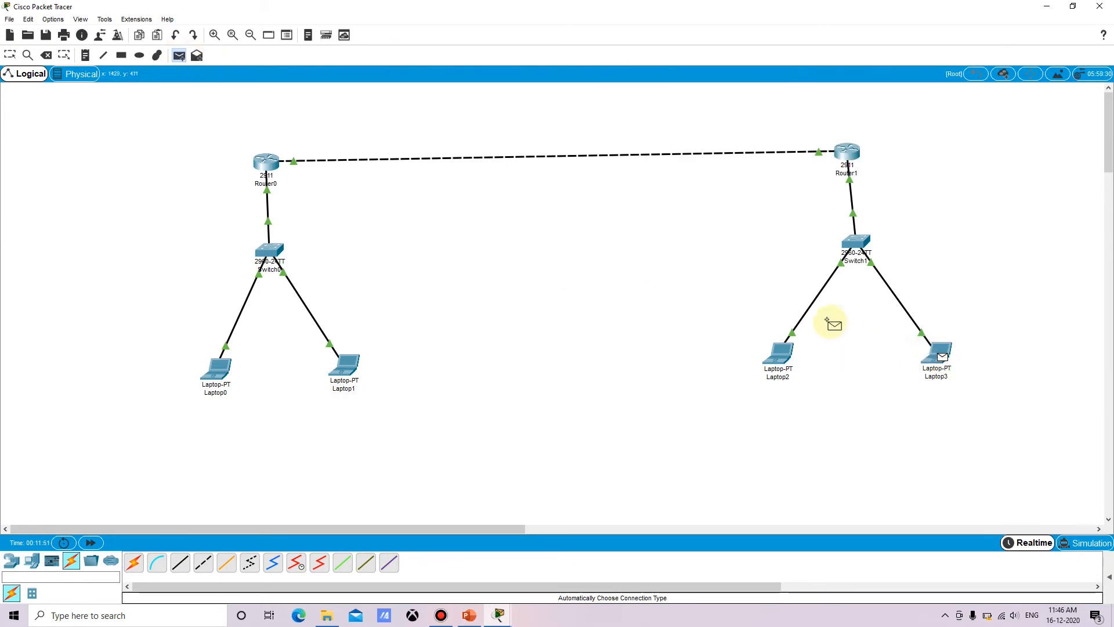
click(345, 366)
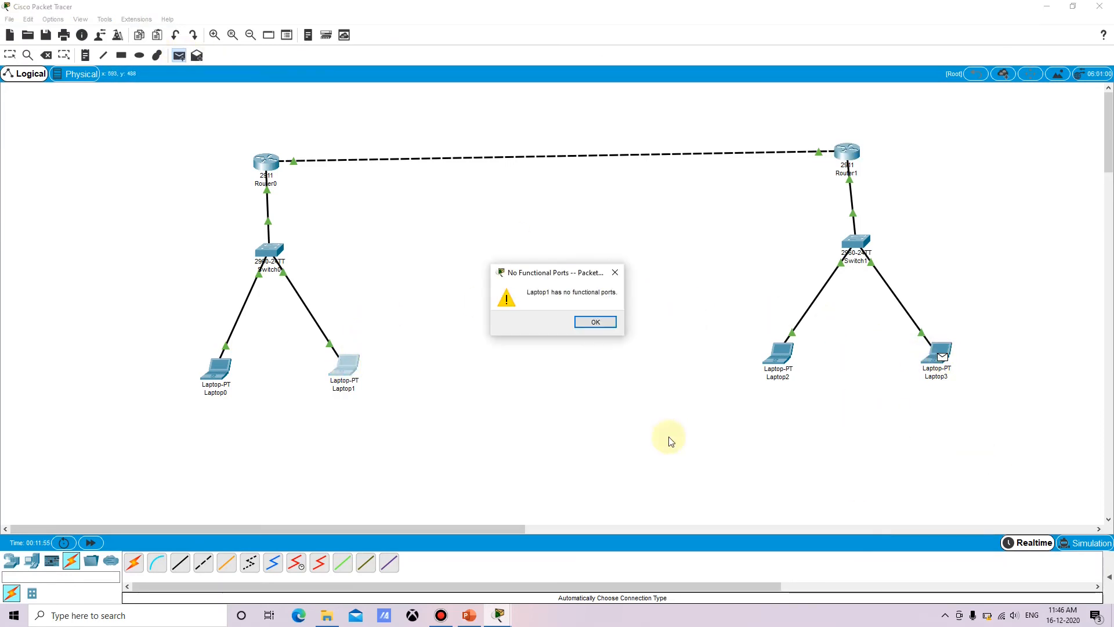
click(592, 322)
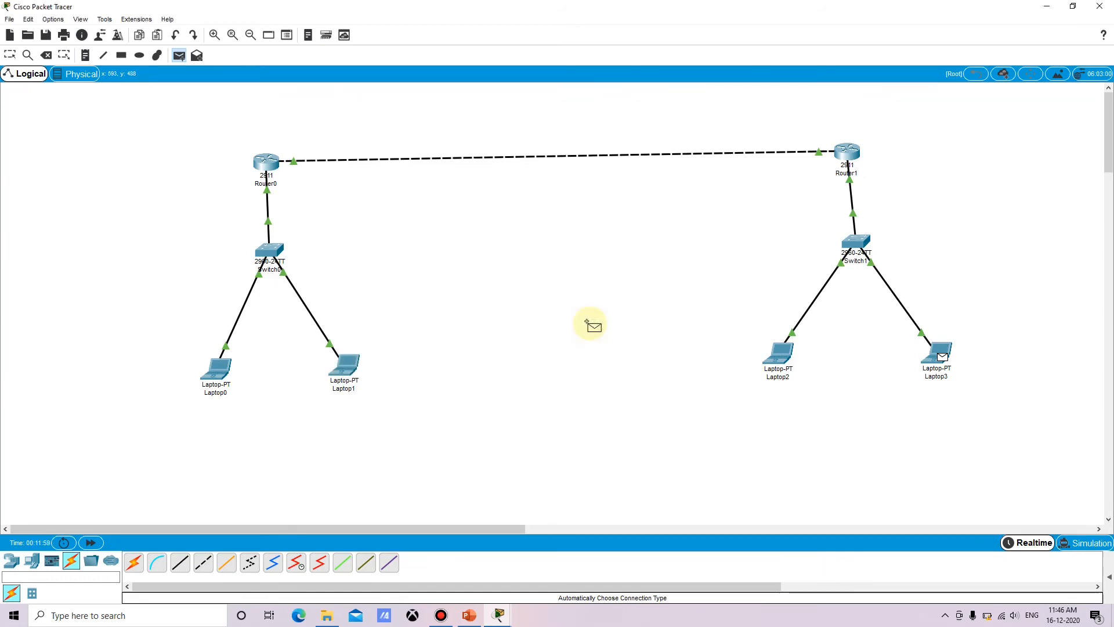
Step: Show the scenario's PDU list and switch back to the Select tool, leaving Router0's window closed
click(1109, 577)
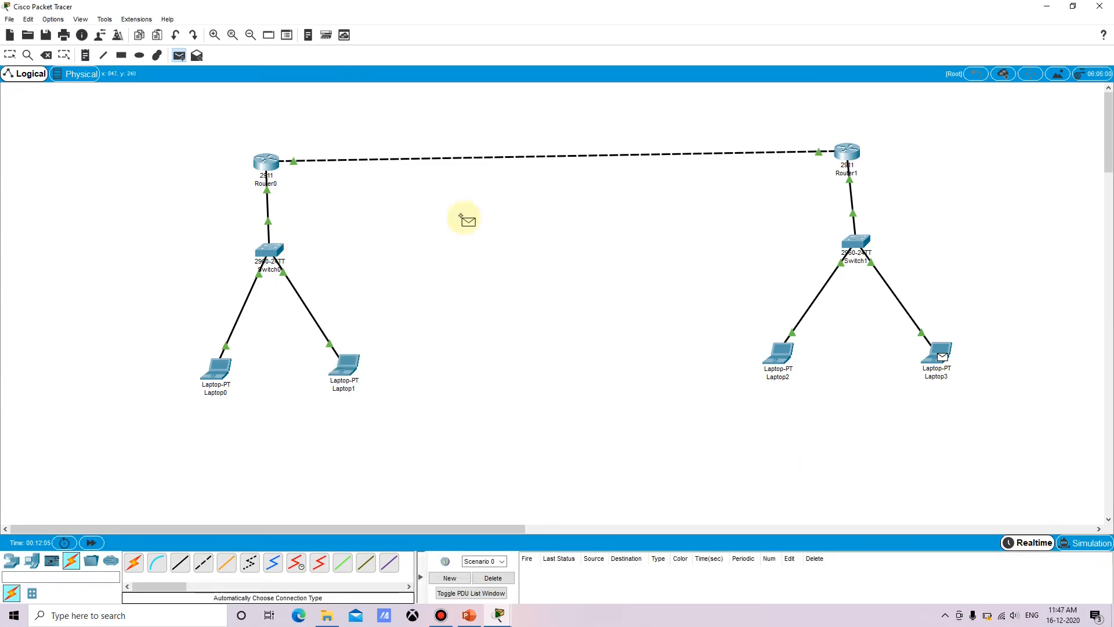
click(12, 55)
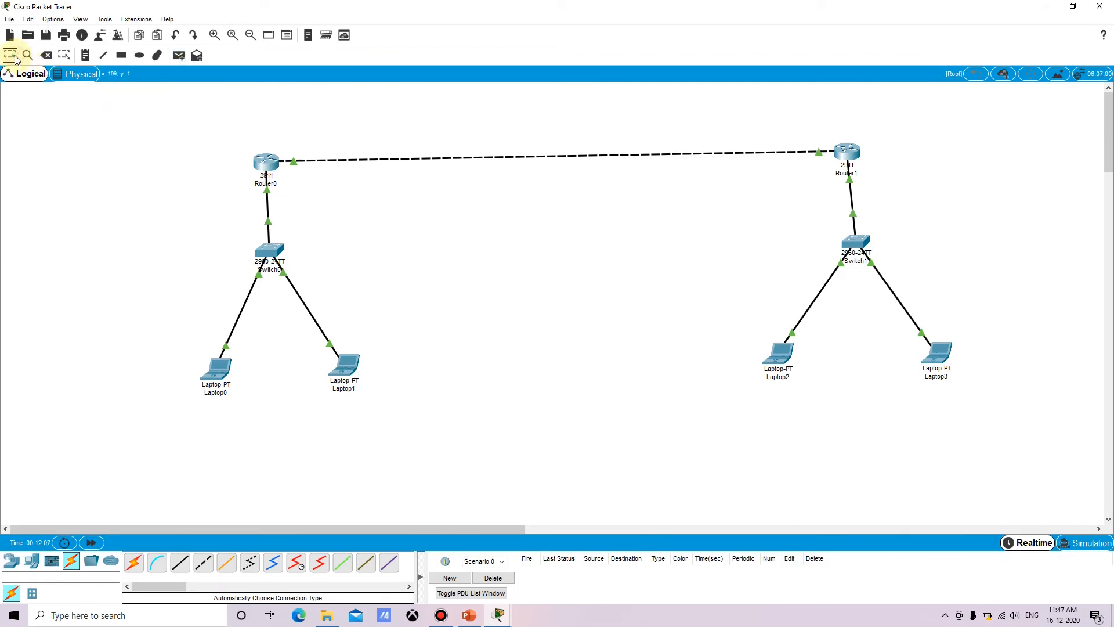
click(266, 167)
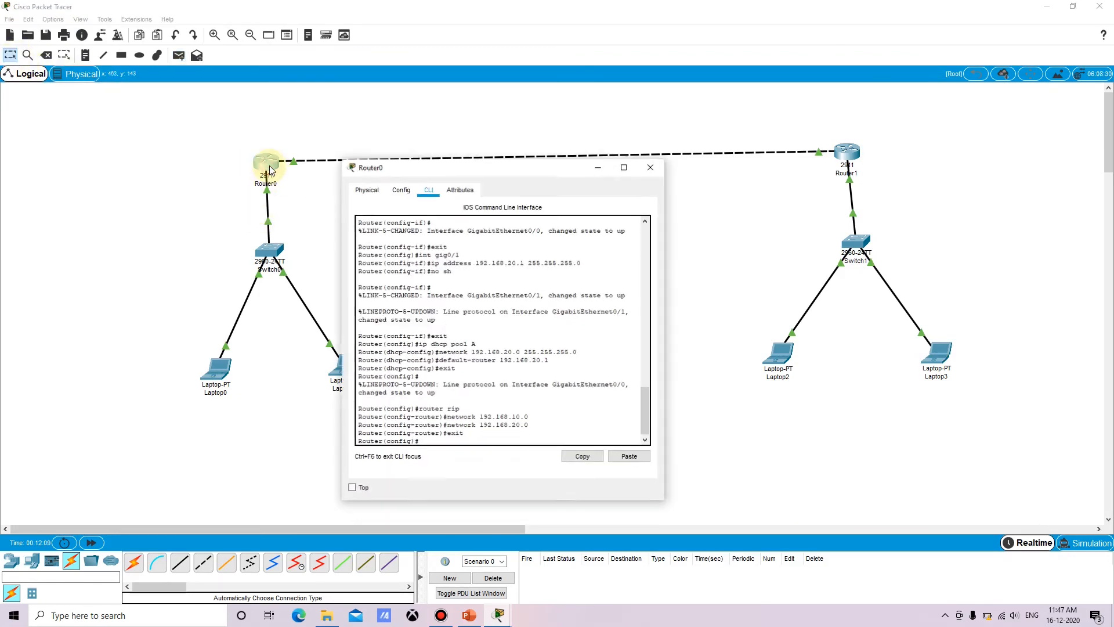
click(650, 165)
Step: Set Laptop0's IP configuration to DHCP and close its window
click(211, 377)
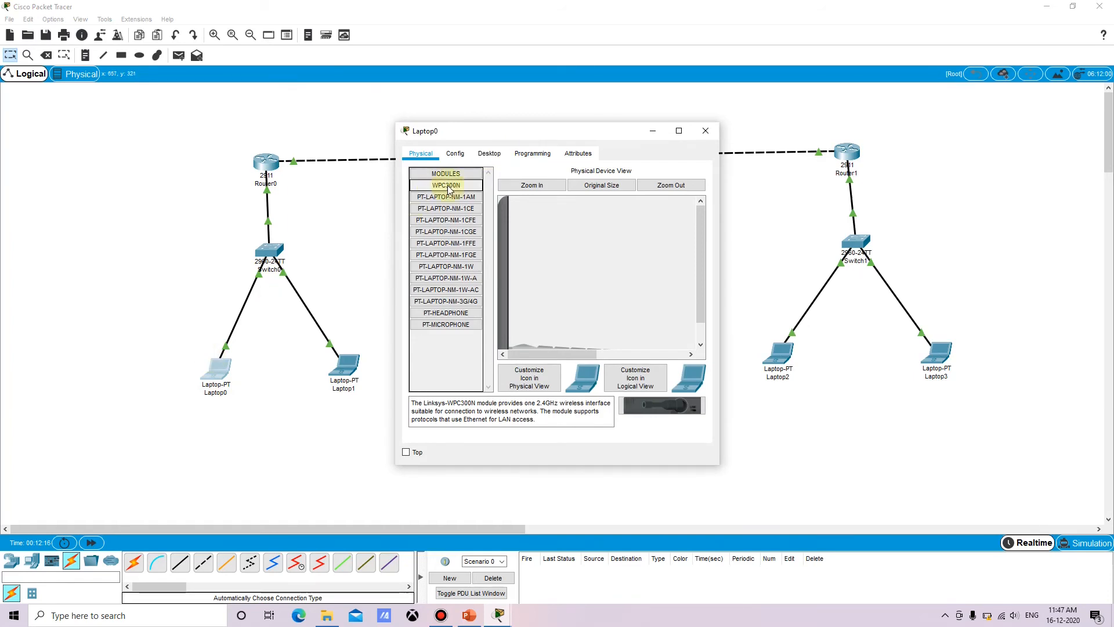
click(493, 157)
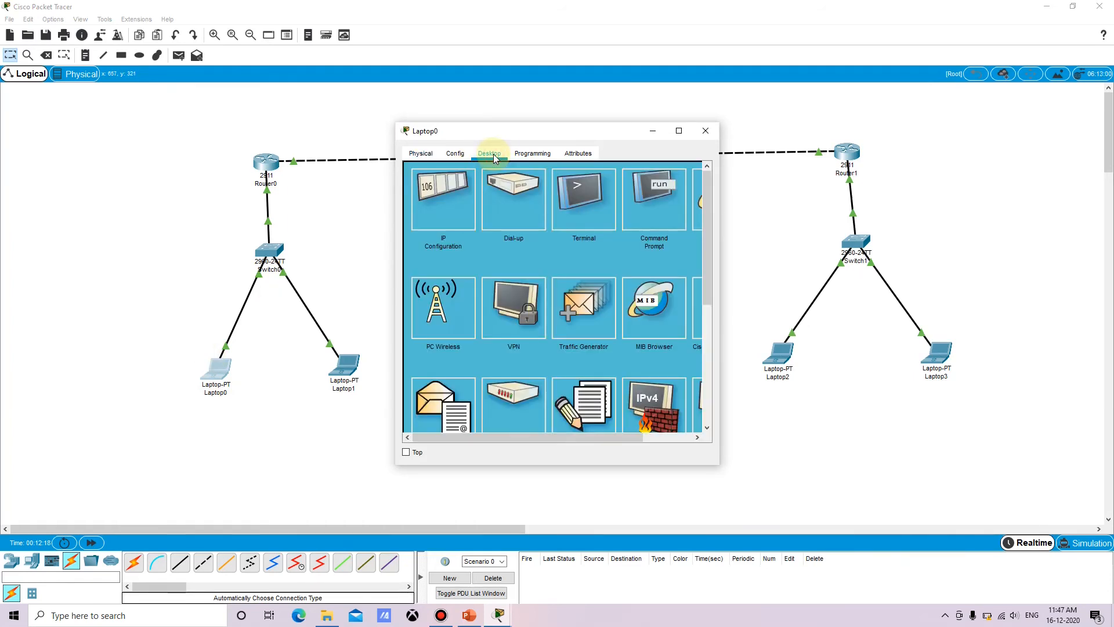
click(450, 238)
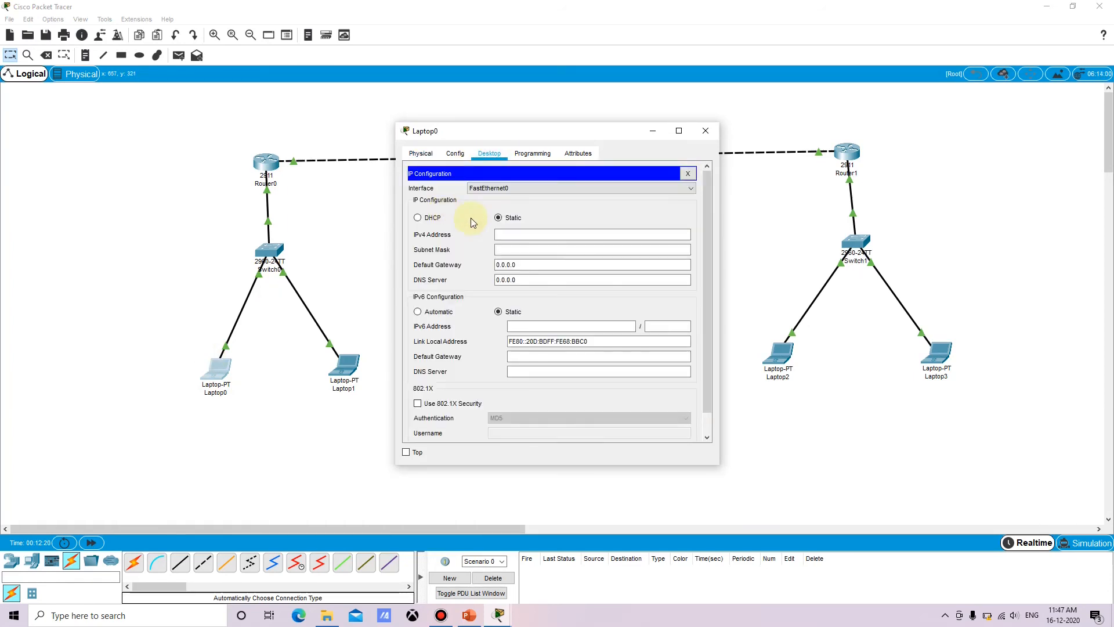
click(418, 218)
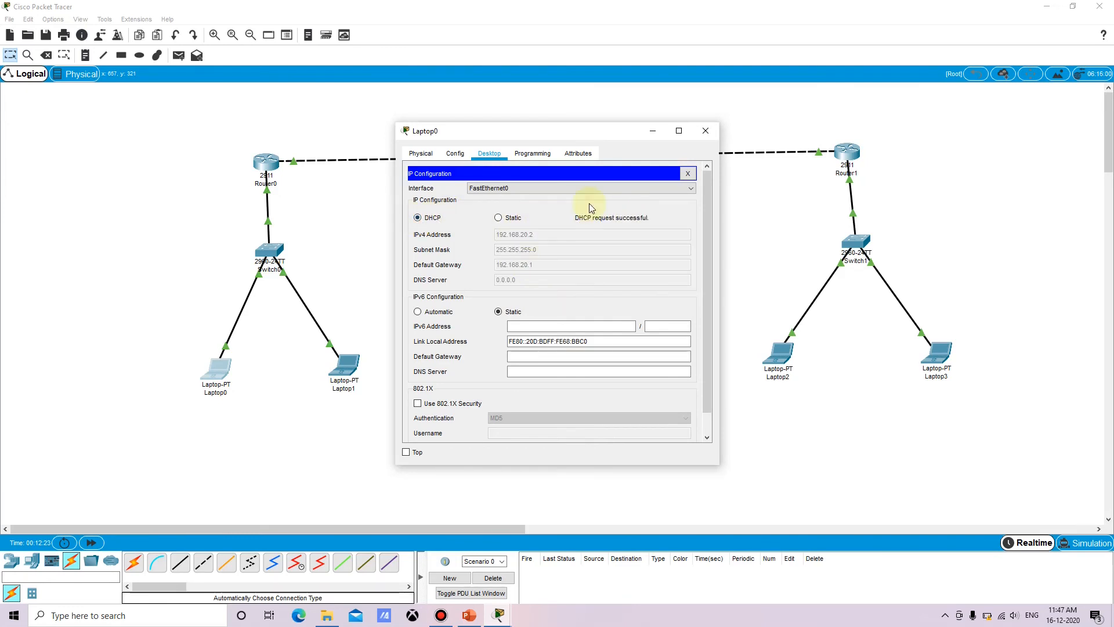
click(709, 131)
Step: Set Laptop1's IP configuration to DHCP and close its window
click(351, 366)
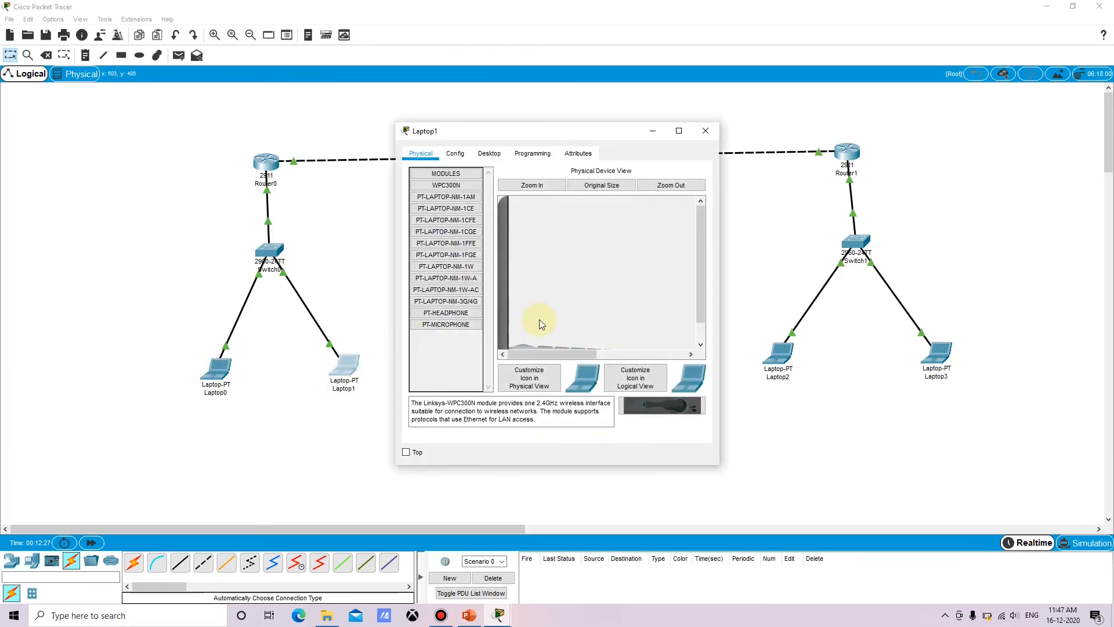
click(489, 153)
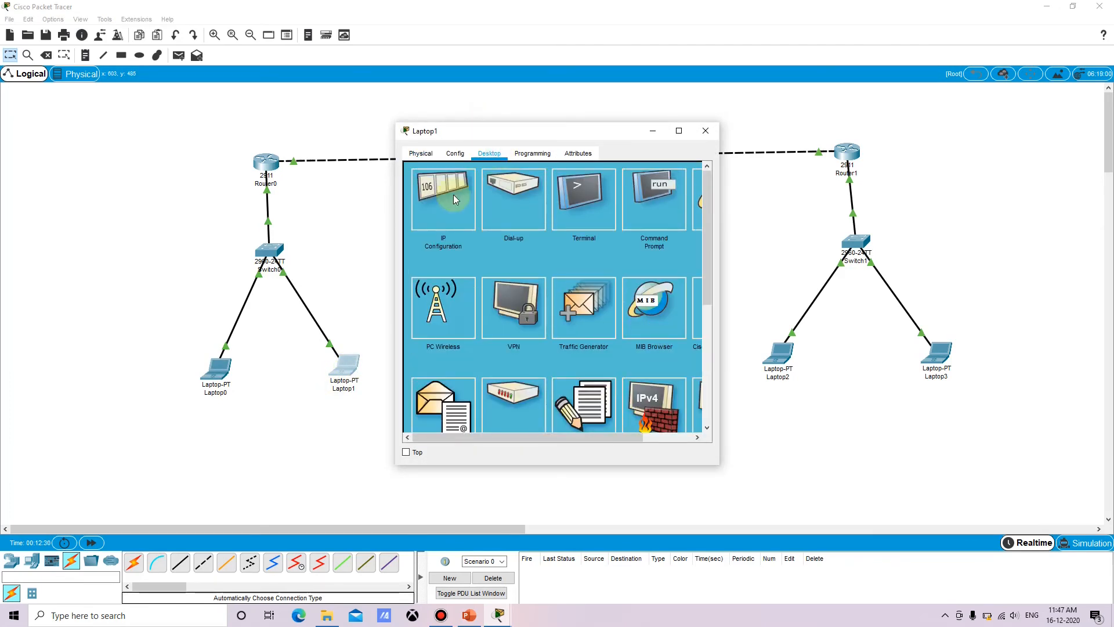
click(448, 191)
click(415, 218)
click(705, 131)
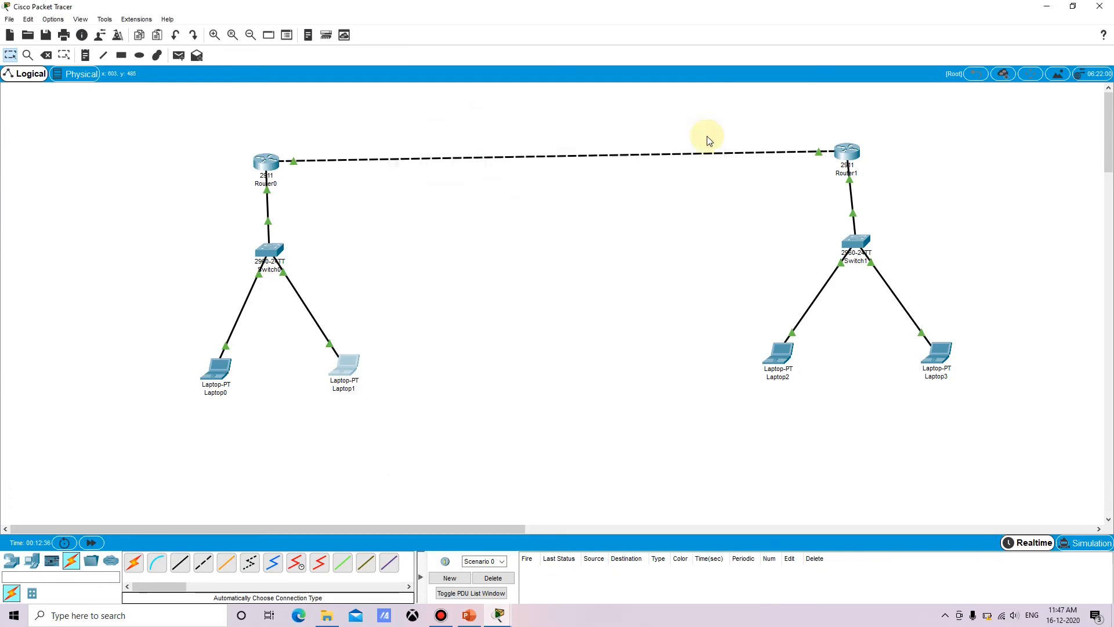
Step: Set Laptop2's IP configuration to DHCP and close its window
click(777, 350)
click(489, 153)
click(447, 190)
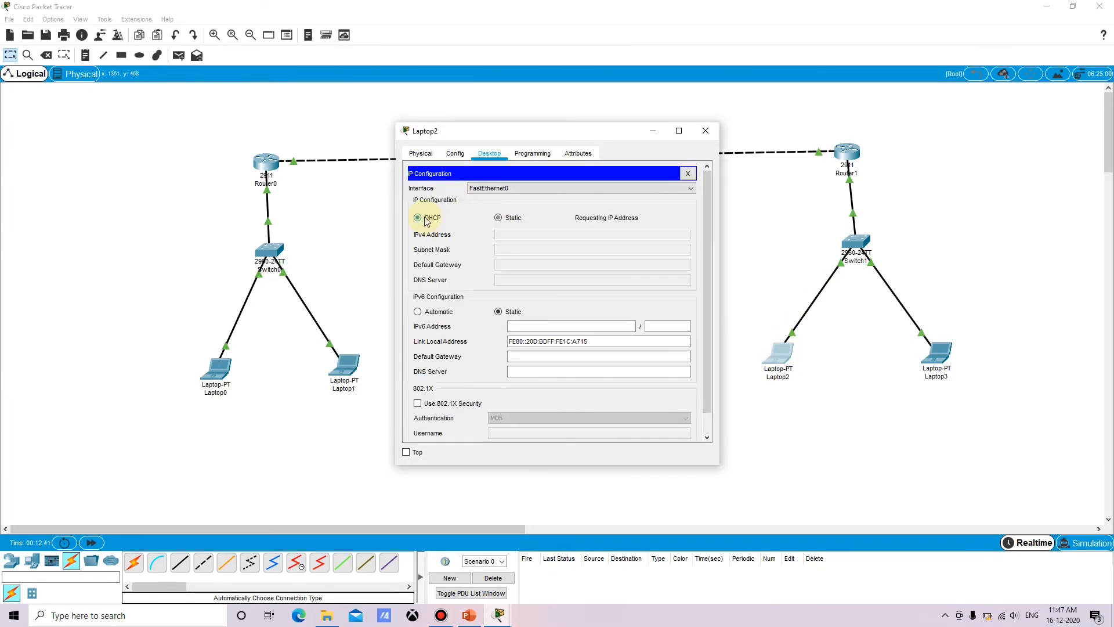
click(417, 218)
click(705, 131)
Step: Set Laptop3's IP configuration to DHCP and close its window
click(935, 349)
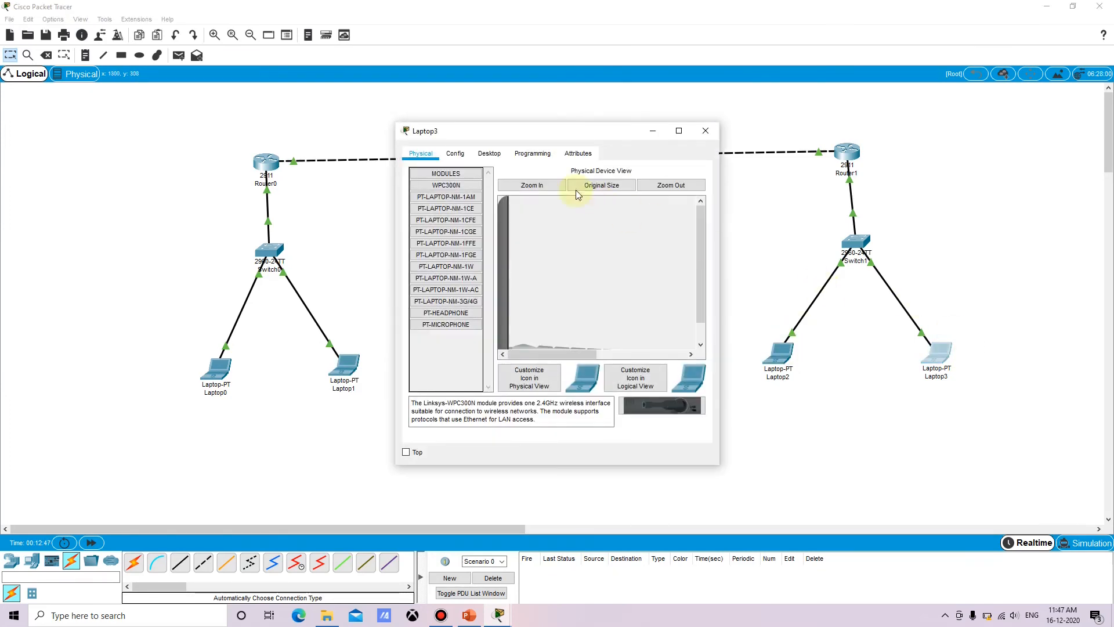
click(489, 153)
click(447, 190)
click(432, 223)
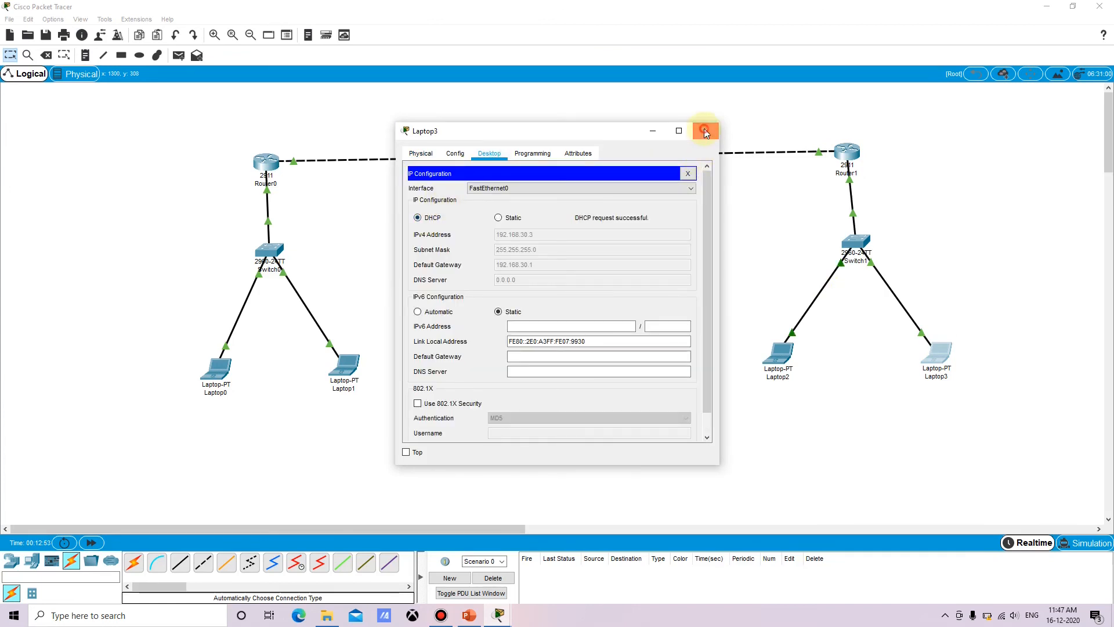
click(706, 130)
Step: Send a simple PDU from Laptop3 to Laptop1 and another from Laptop2 to Laptop0
click(178, 55)
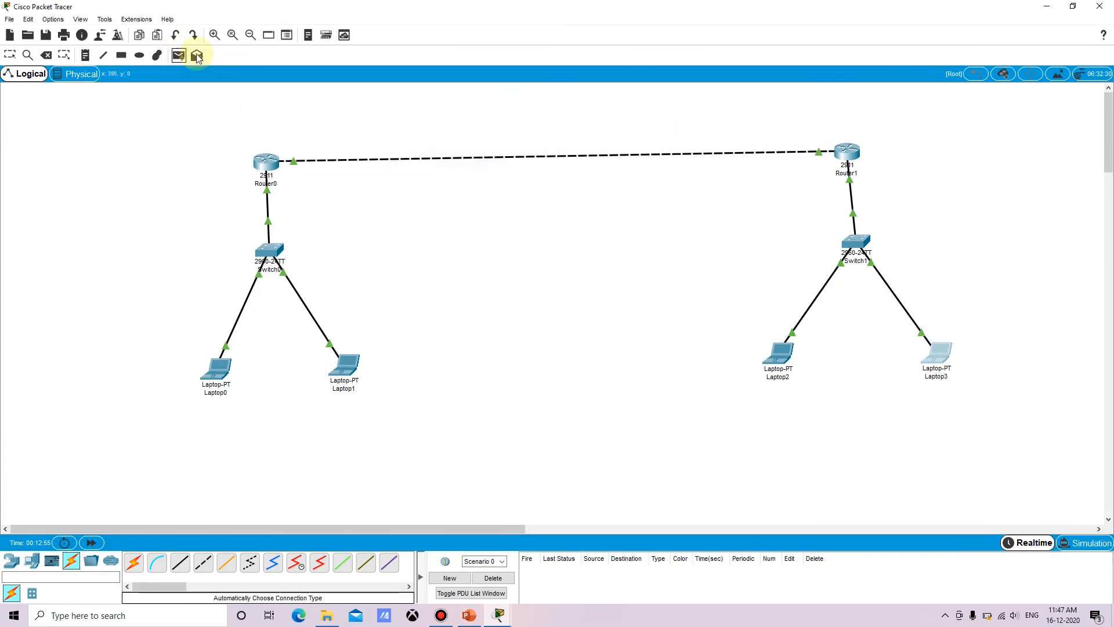
click(930, 343)
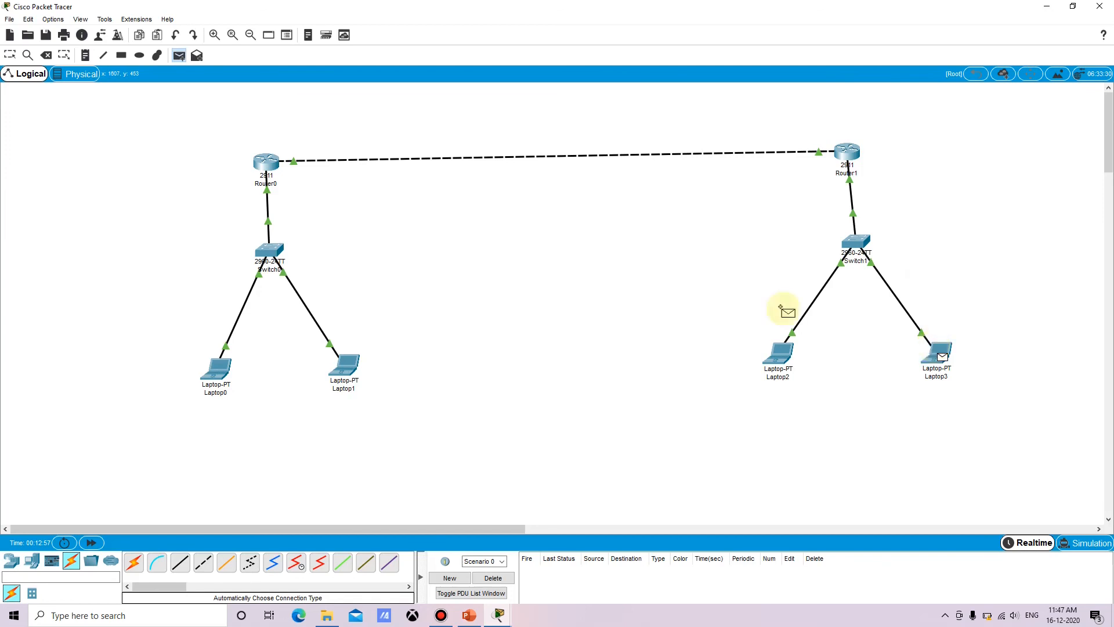
click(337, 371)
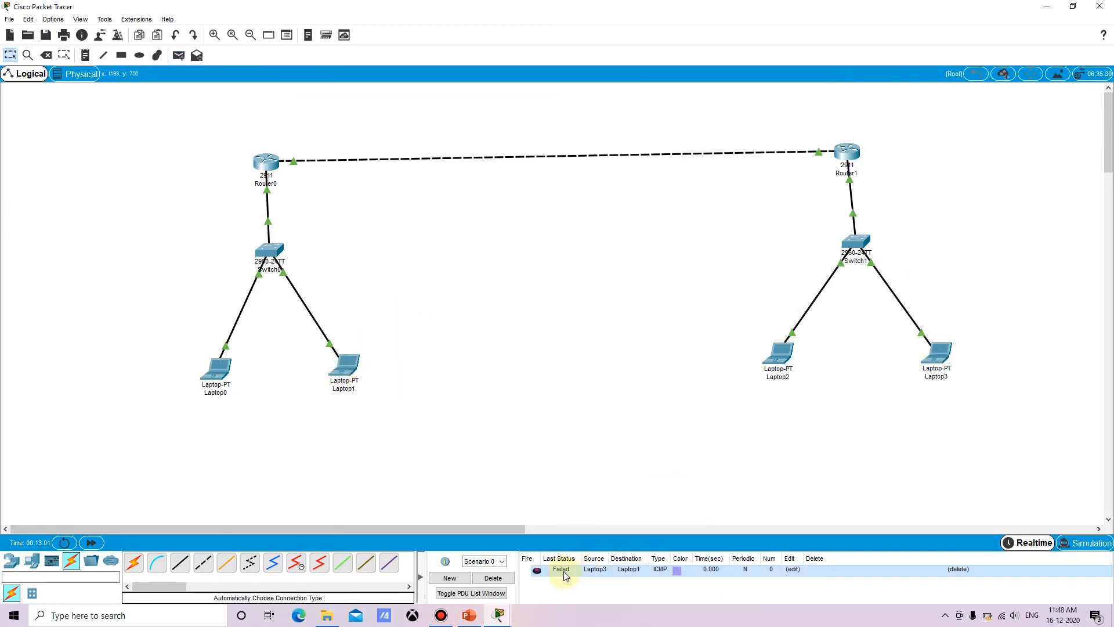
click(178, 55)
click(778, 351)
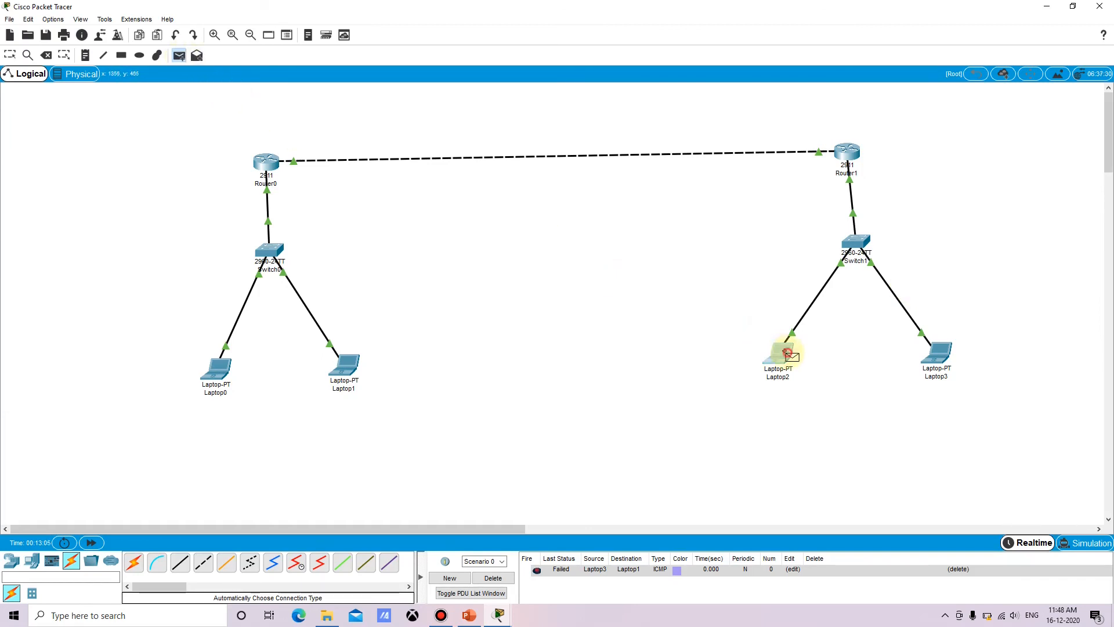
click(222, 364)
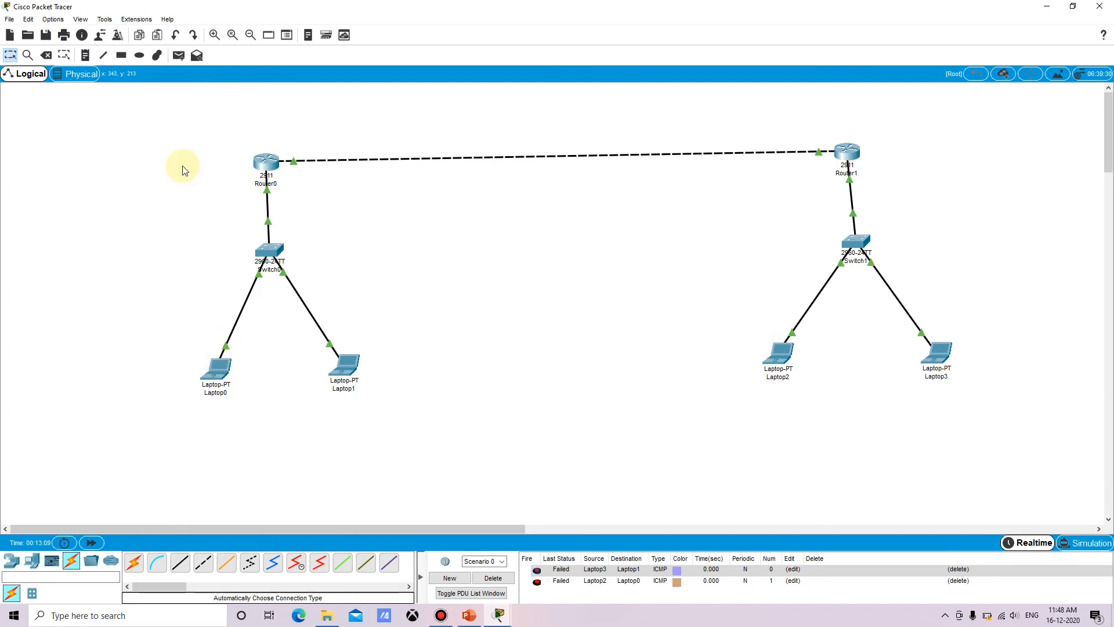
Step: Repeat the simple PDU tests from Laptop3 to Laptop1 and from Laptop2 to Laptop0, and check their status in the PDU list
click(179, 55)
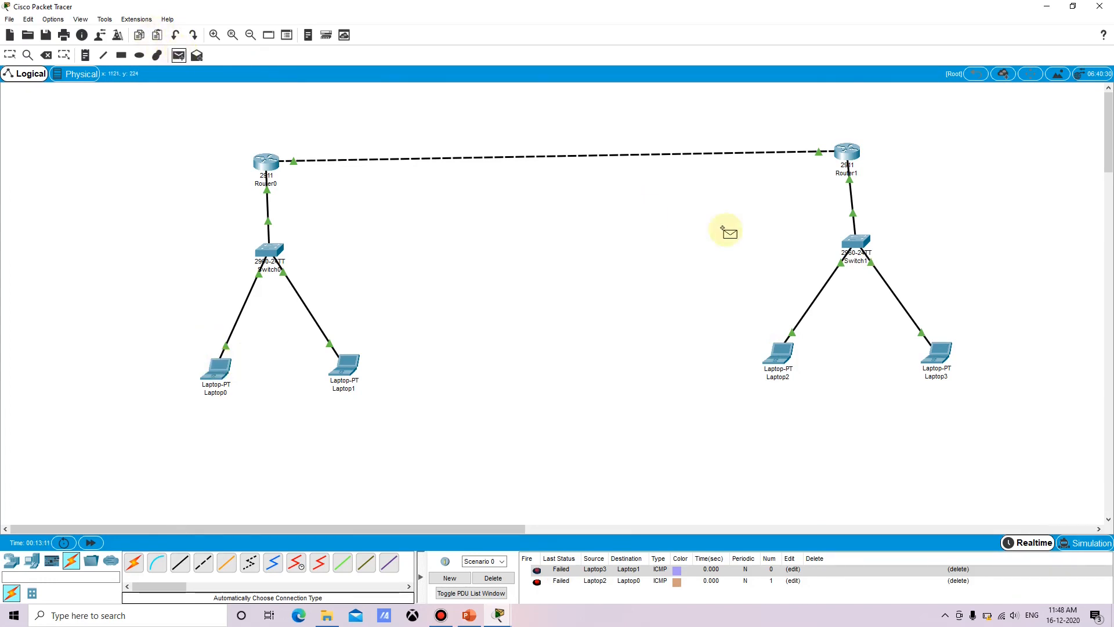
click(937, 347)
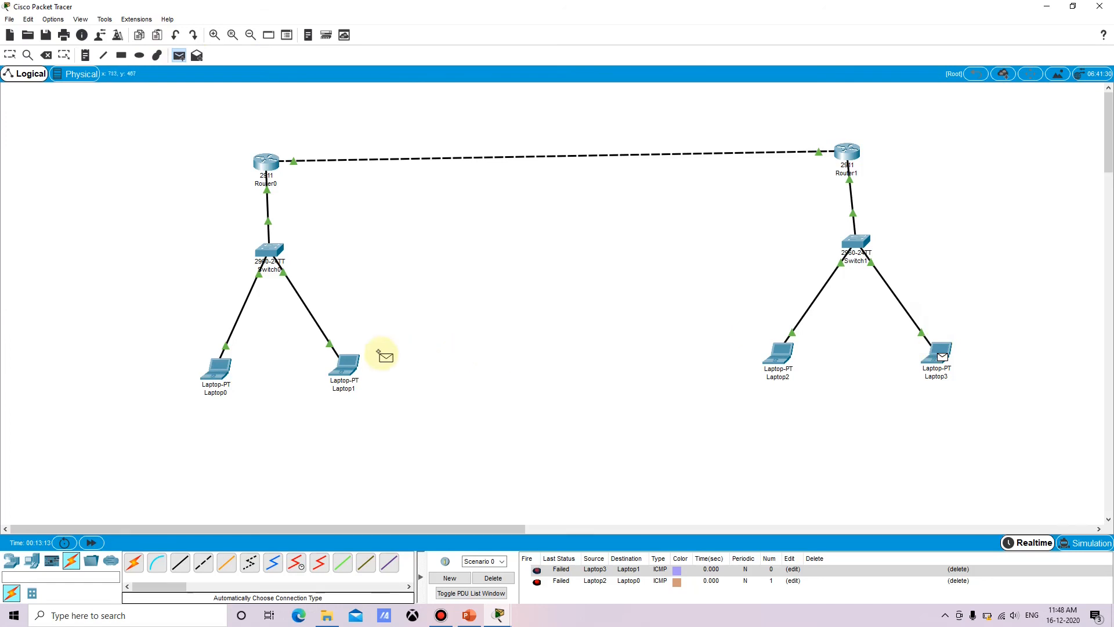
click(349, 365)
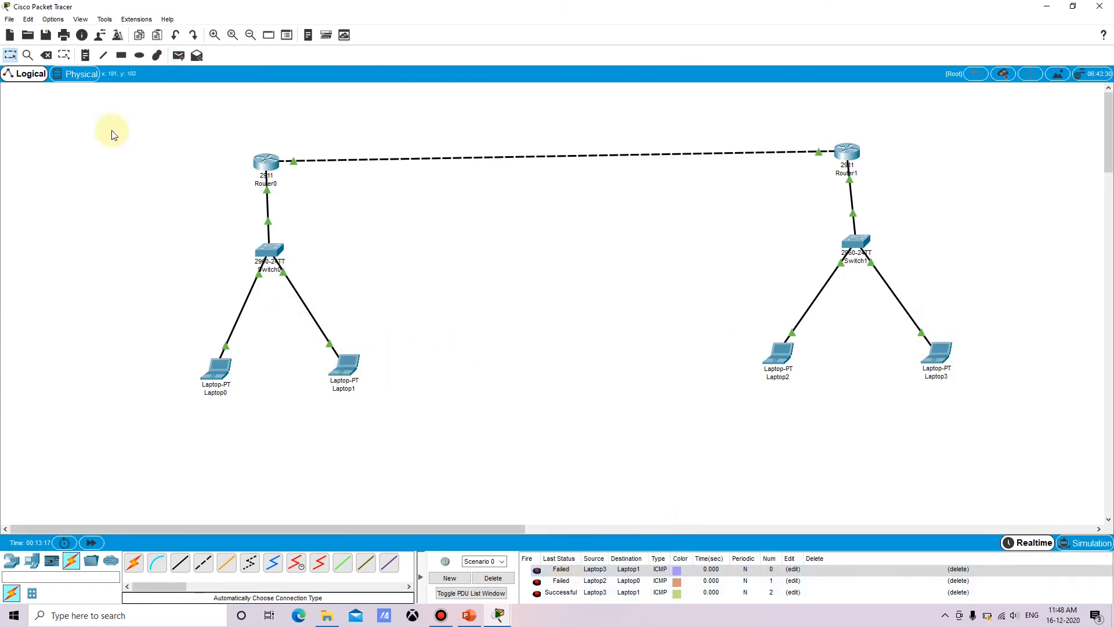
click(179, 55)
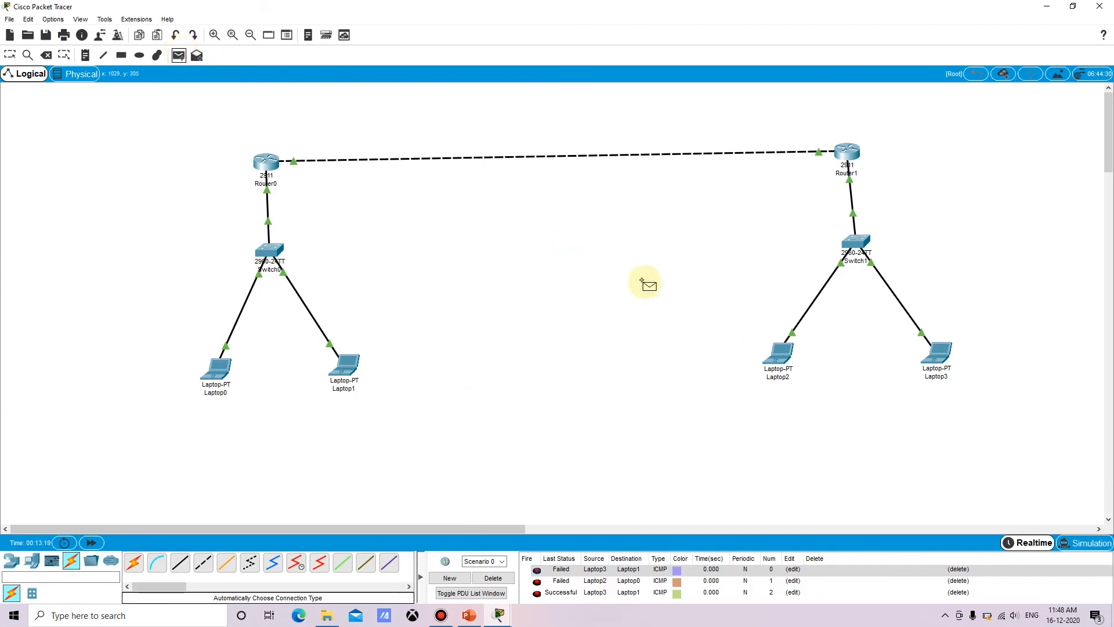
click(780, 357)
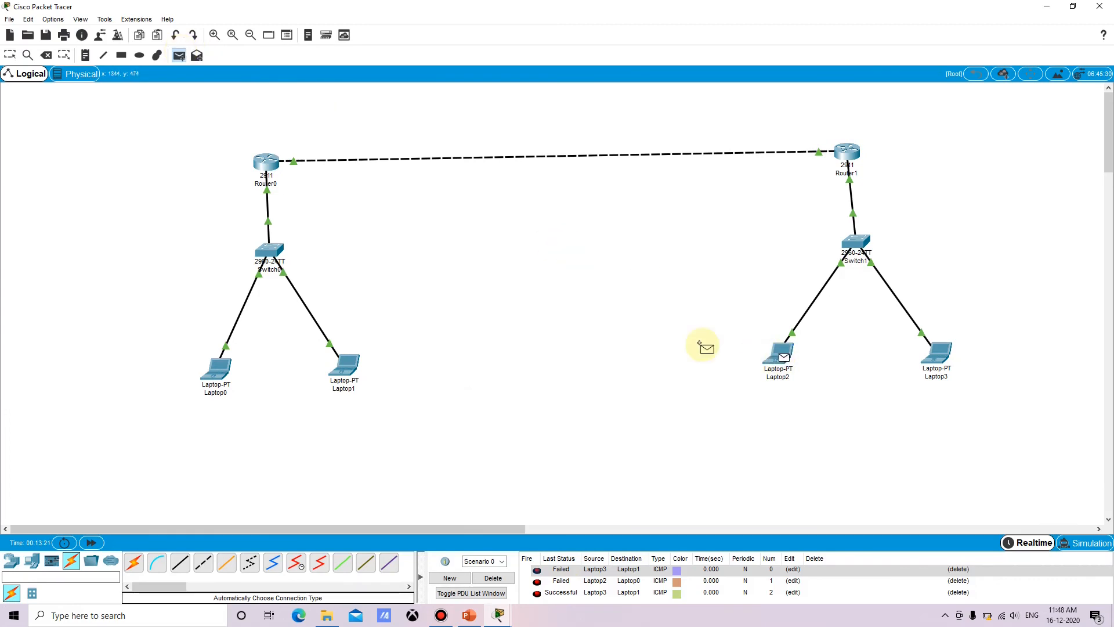
click(216, 375)
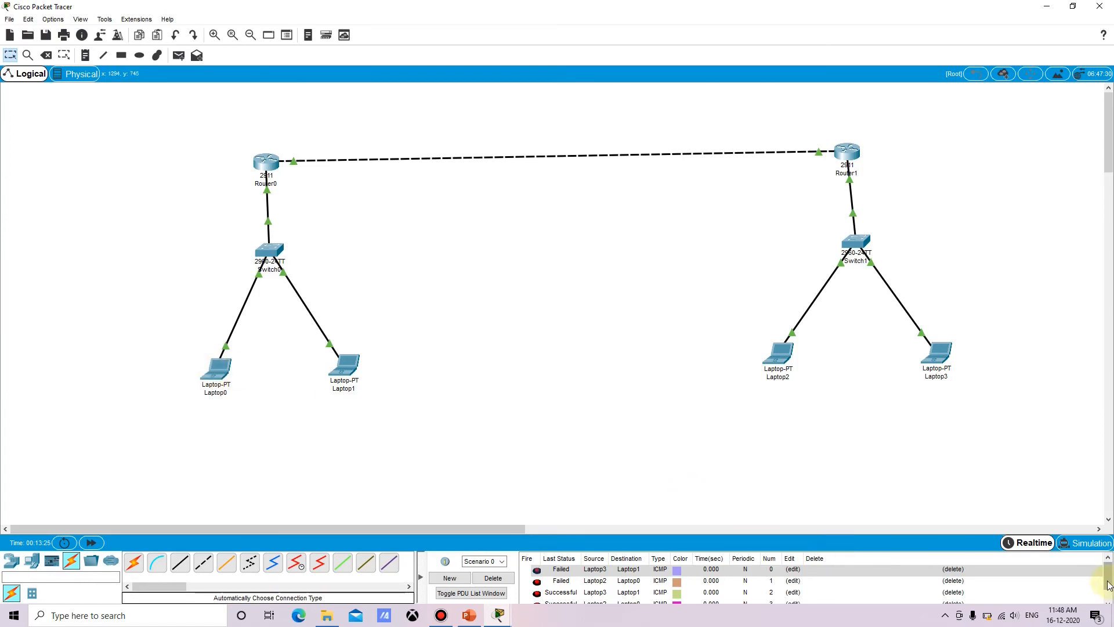
scroll(1108, 584, down, 1)
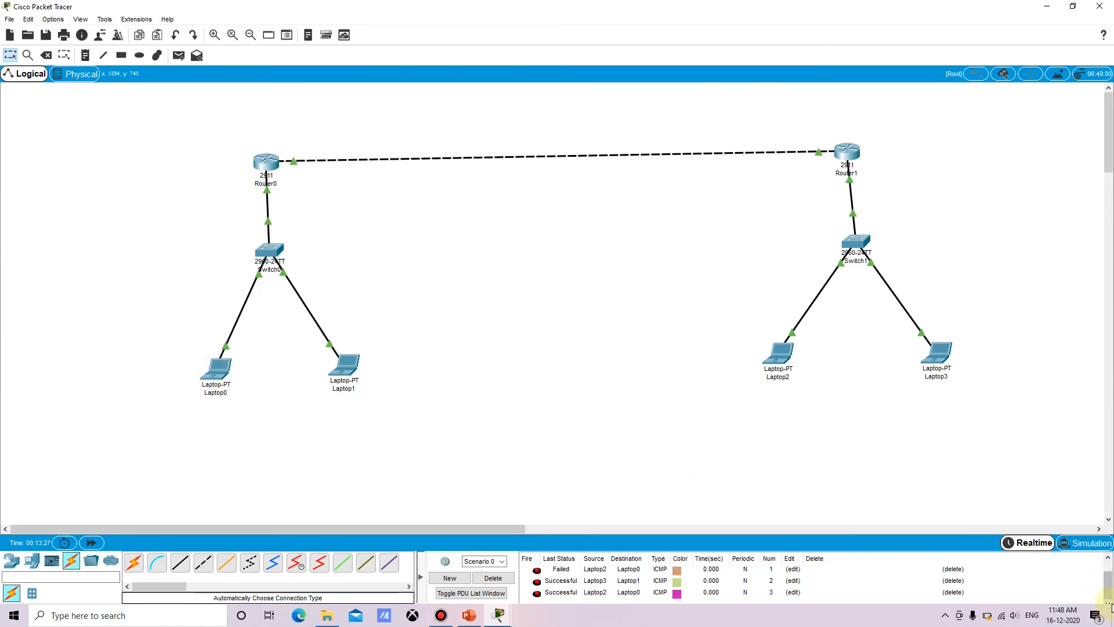